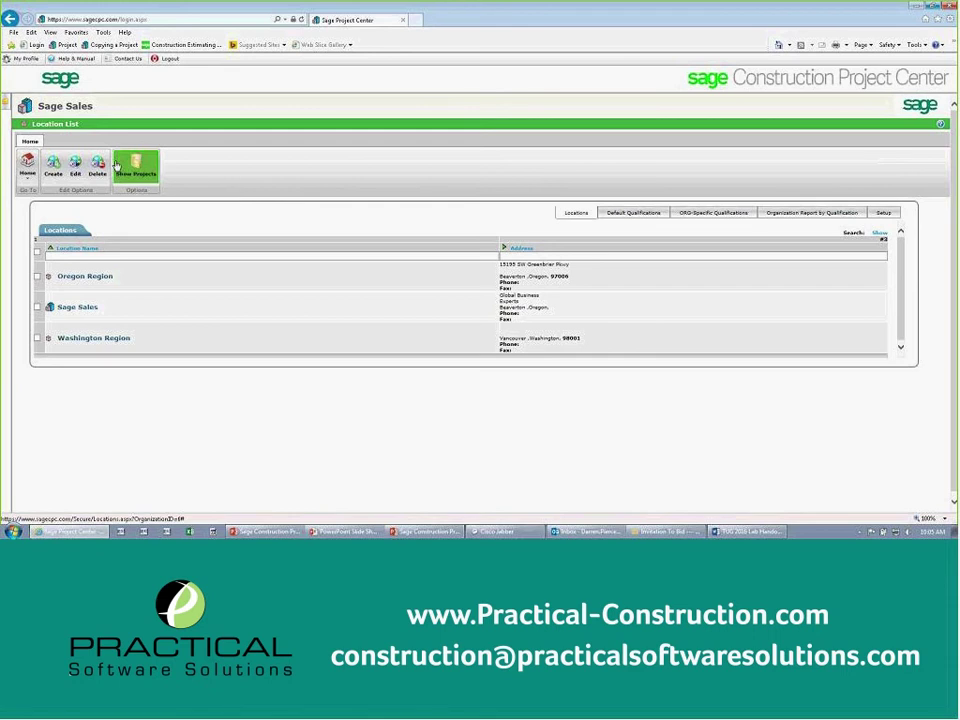
# Step: Open the Performance Evaluation Setup for Sage Sales and review the subcontractor evaluation categories
pyautogui.moveTo(4, 82)
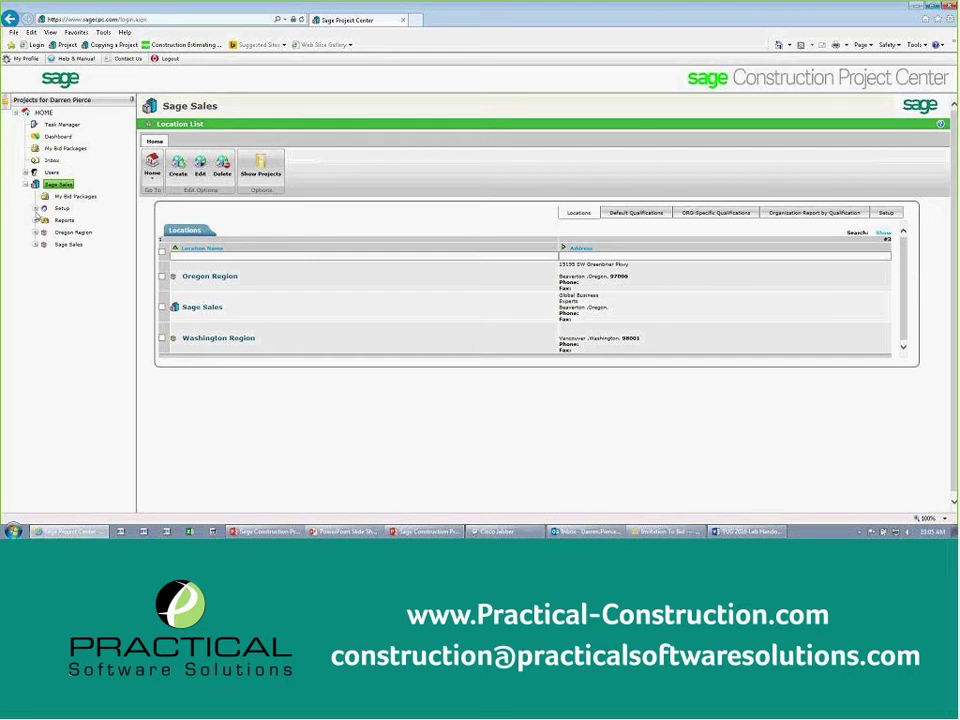
pyautogui.click(35, 209)
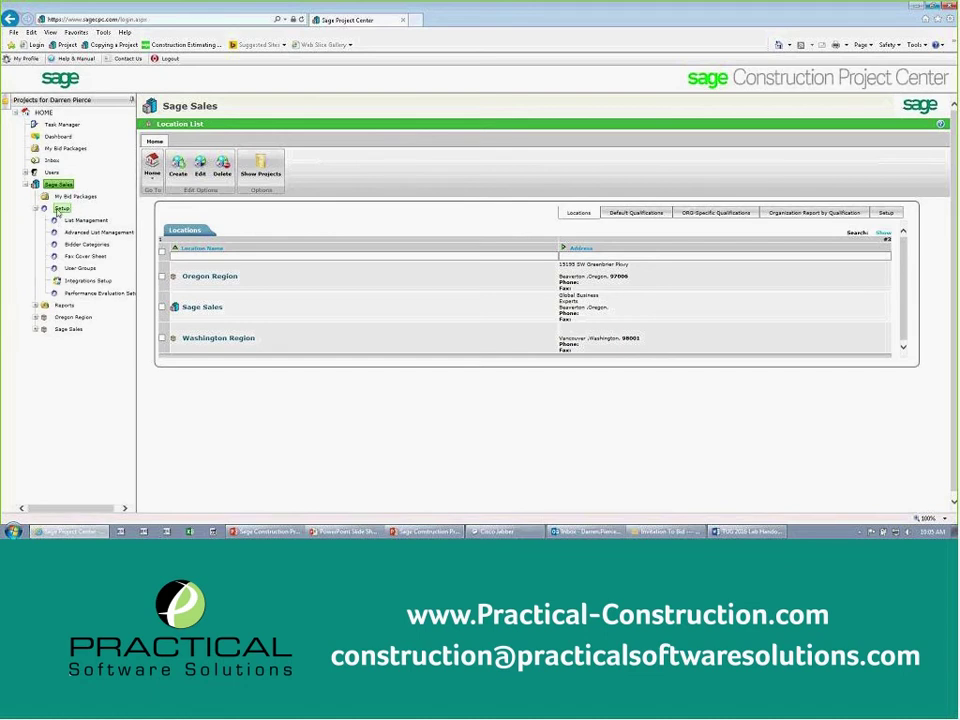
pyautogui.click(95, 293)
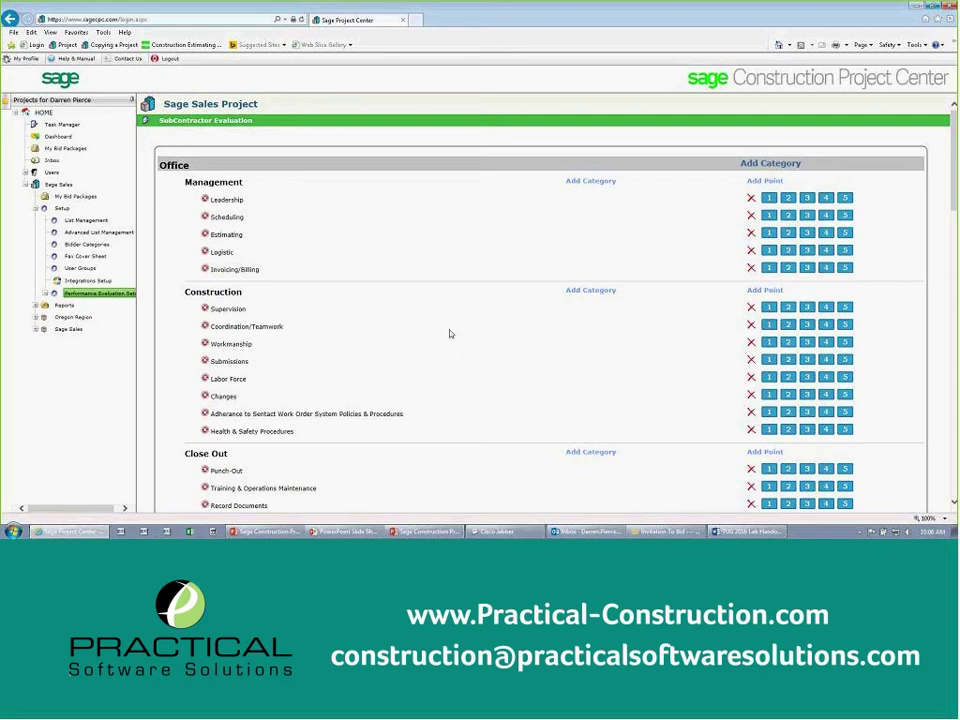
pyautogui.click(36, 208)
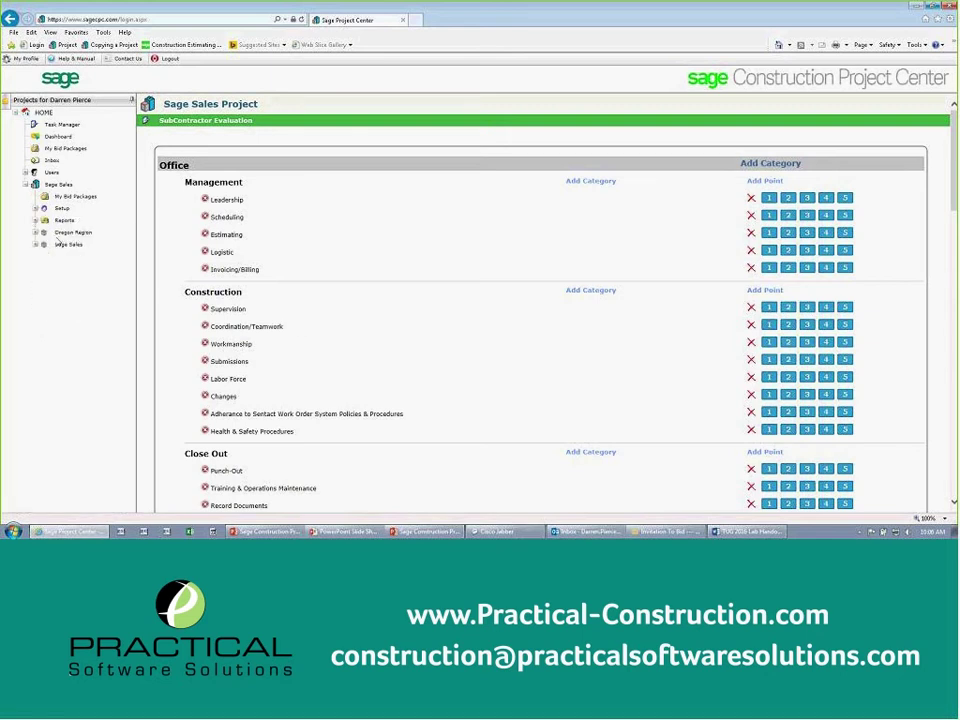
# Step: Open the Sage Sales Activity Log Report and review its filter options and logged activities
pyautogui.click(36, 220)
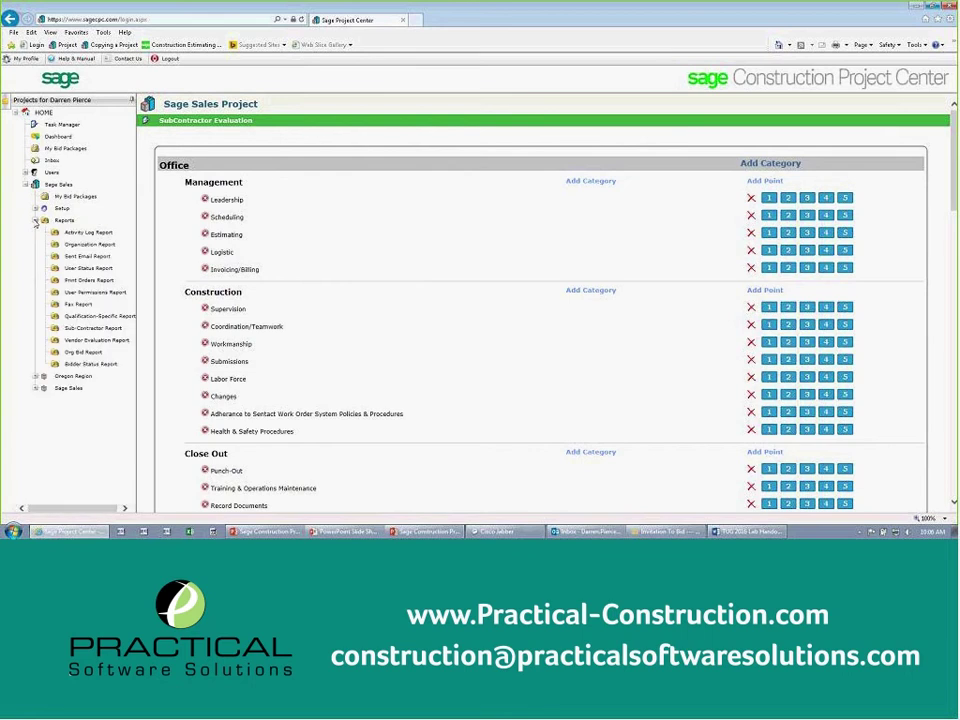
pyautogui.click(81, 234)
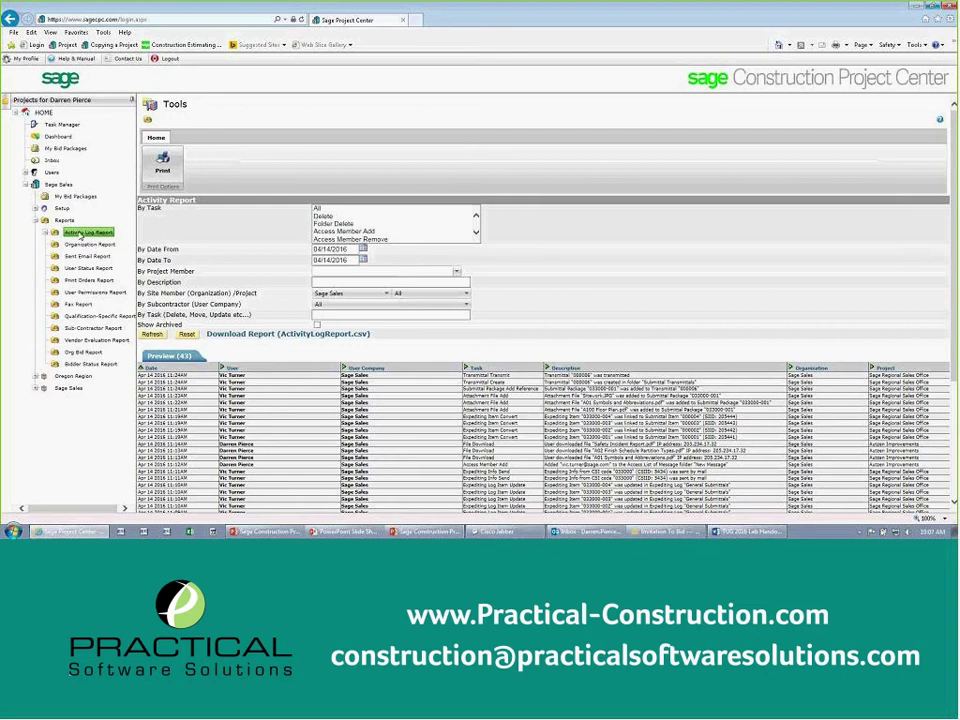
pyautogui.click(316, 270)
pyautogui.scroll(-5, 268, 429)
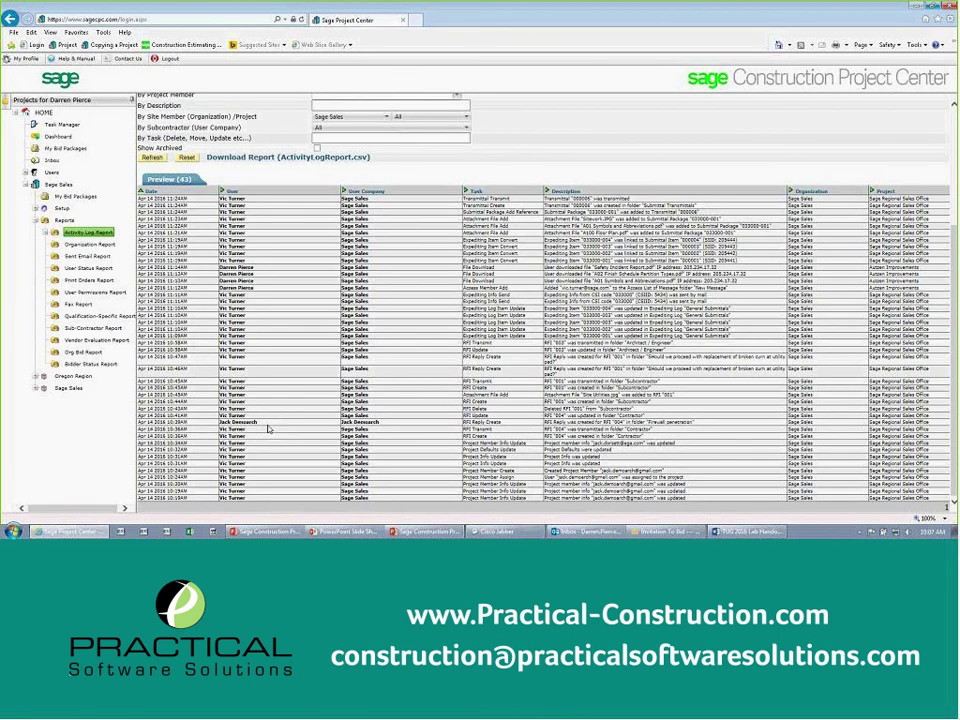
pyautogui.scroll(2, 268, 429)
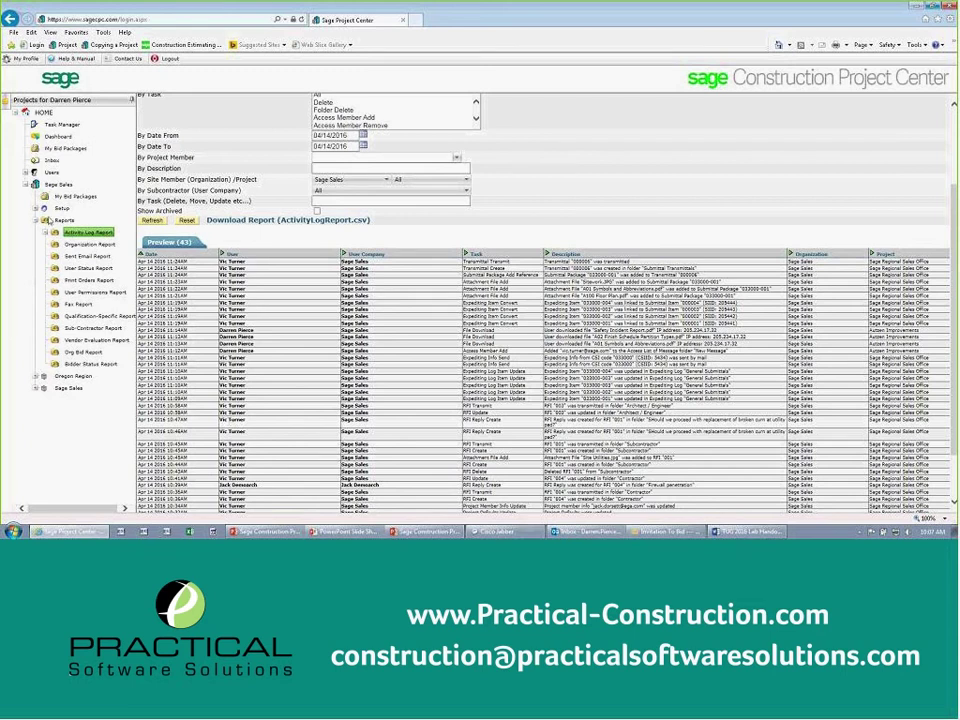
pyautogui.click(37, 221)
# Step: Open the Oregon Region's project list from the Sage Sales locations and filter the project names by "aut"
pyautogui.click(57, 186)
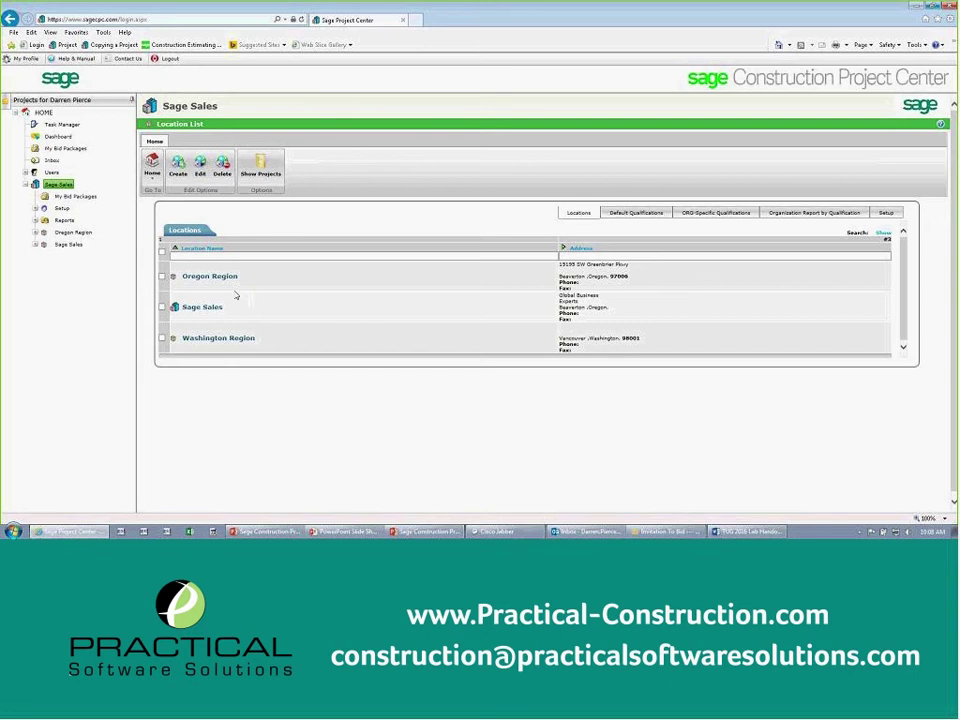
pyautogui.click(200, 277)
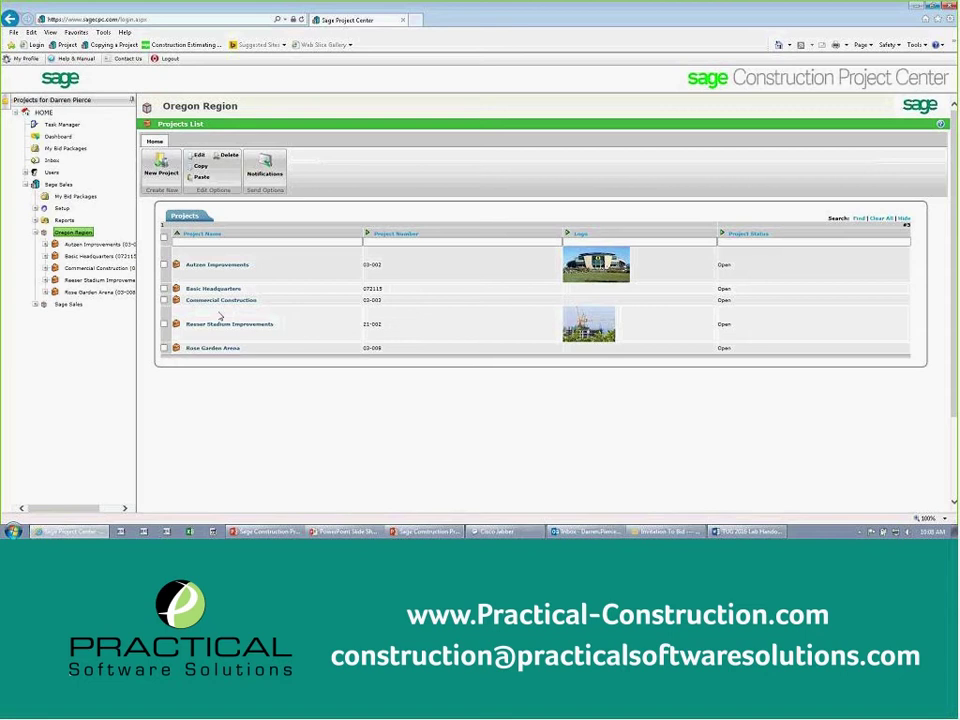
pyautogui.click(188, 242)
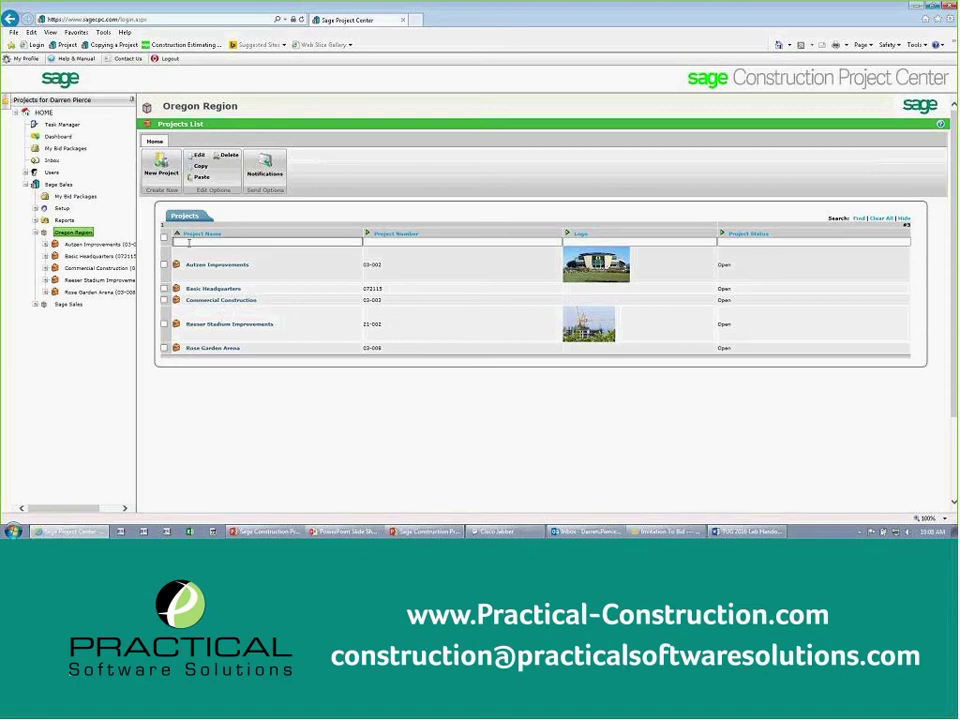
pyautogui.write('aut')
pyautogui.press('Return')
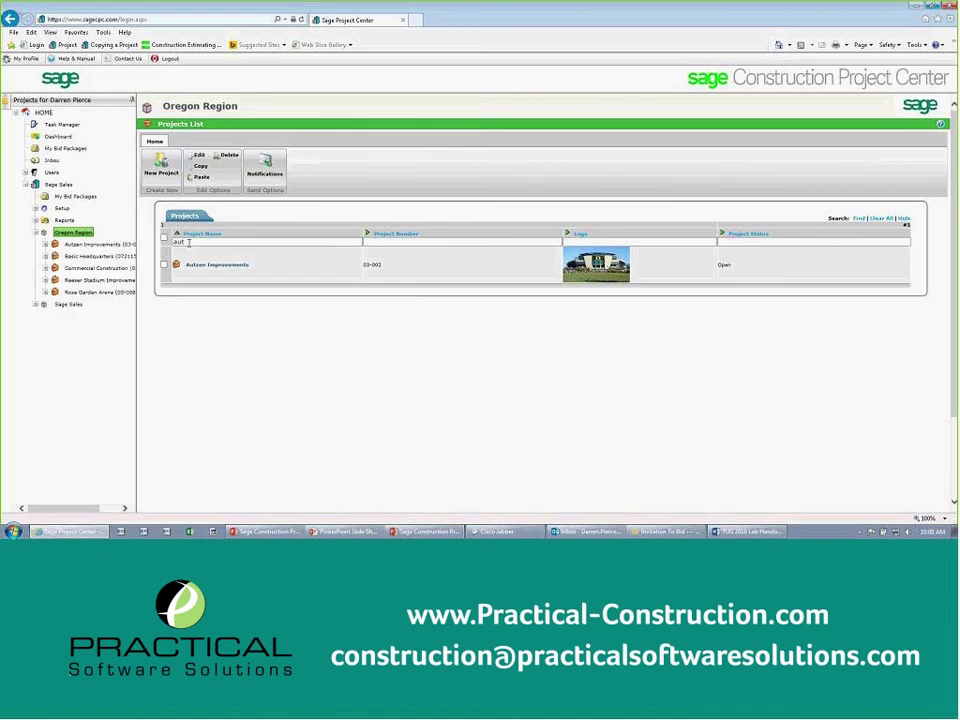
# Step: Clear the project name filter to list all Oregon Region projects
pyautogui.doubleClick(188, 242)
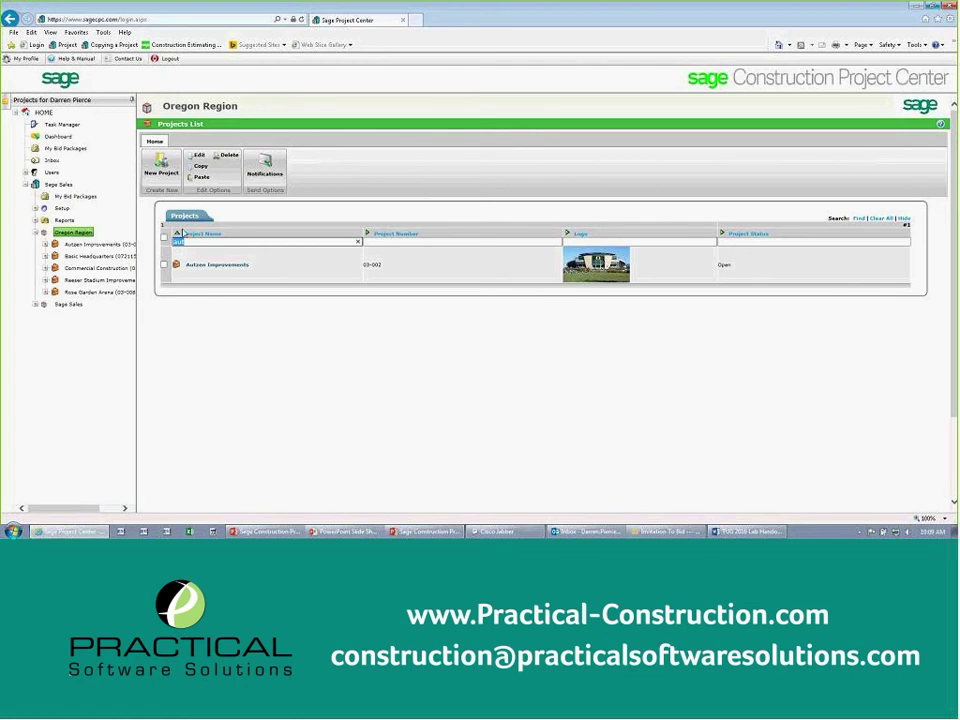
pyautogui.click(388, 242)
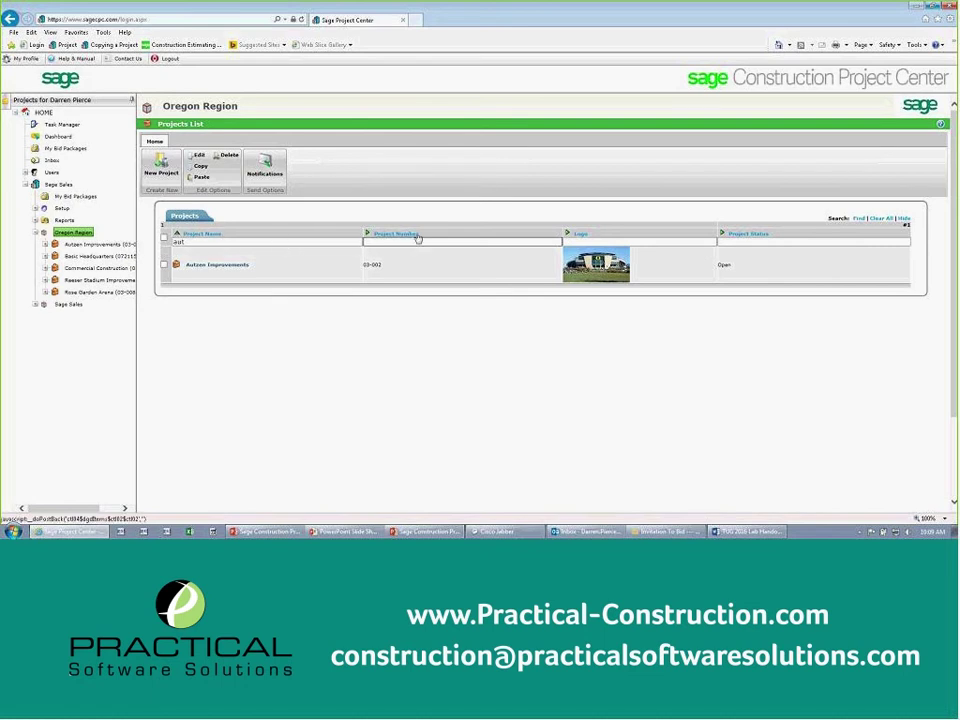
pyautogui.doubleClick(172, 243)
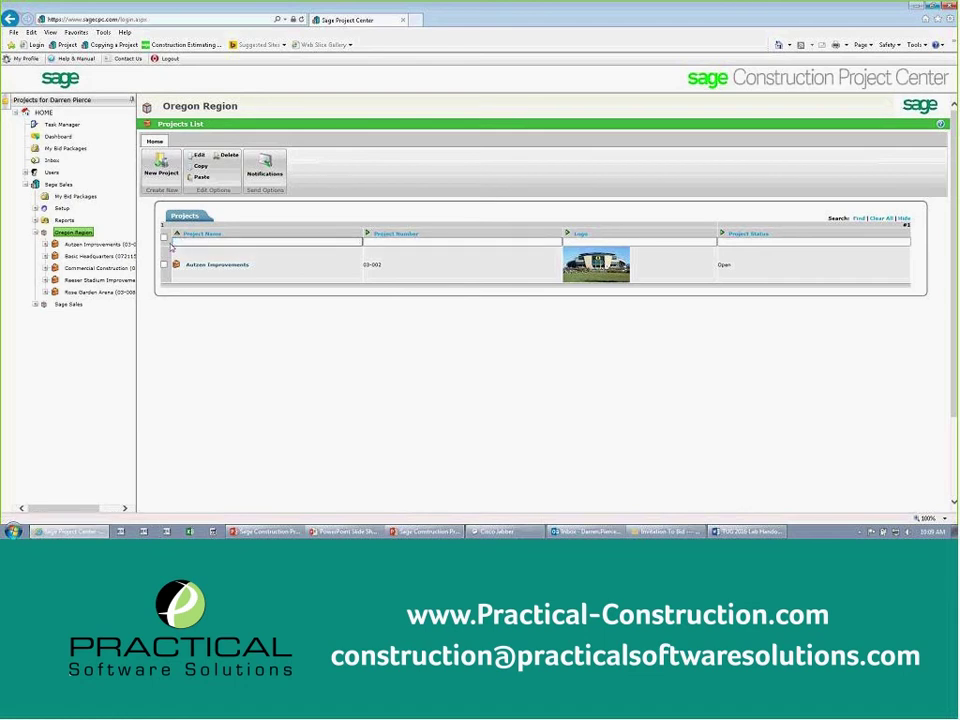
pyautogui.press('BackSpace')
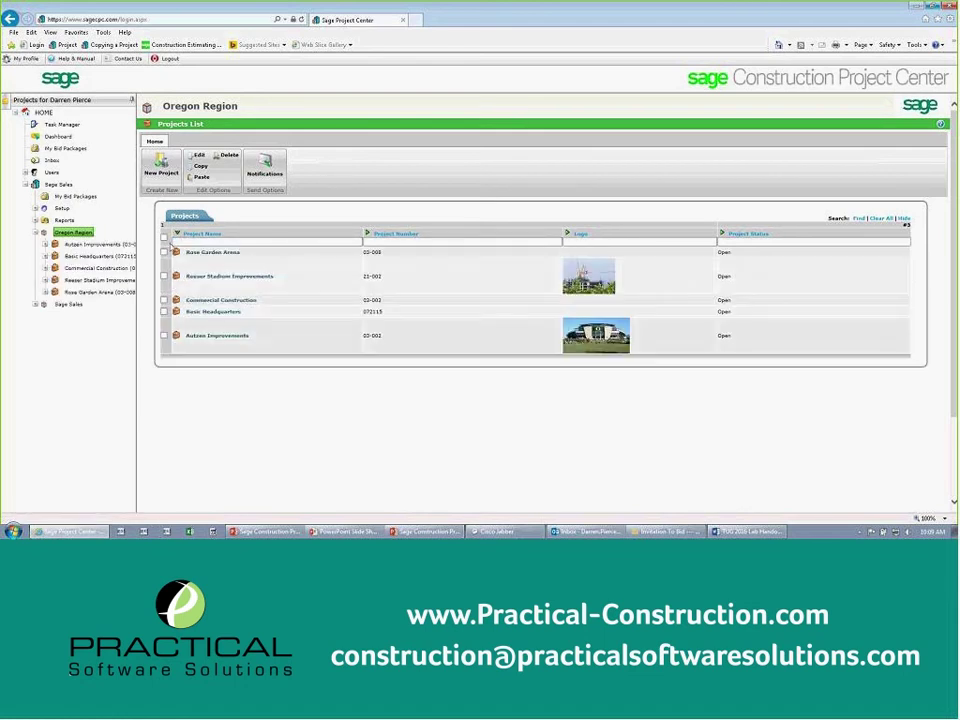
# Step: Open the Autzen Improvements project and display its Documents section
pyautogui.click(197, 336)
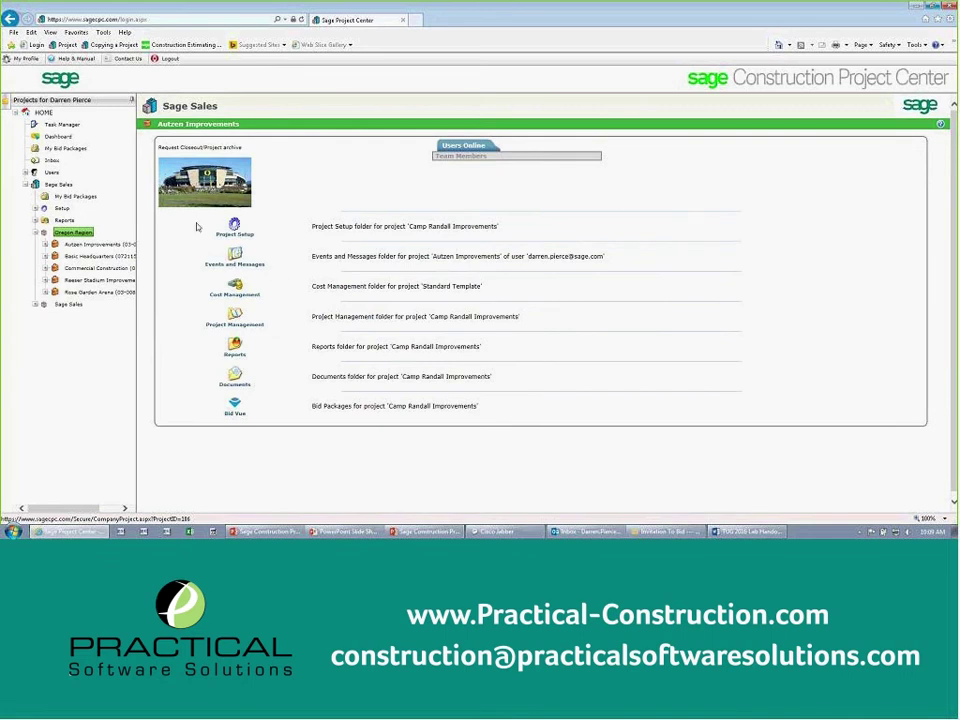
pyautogui.click(131, 245)
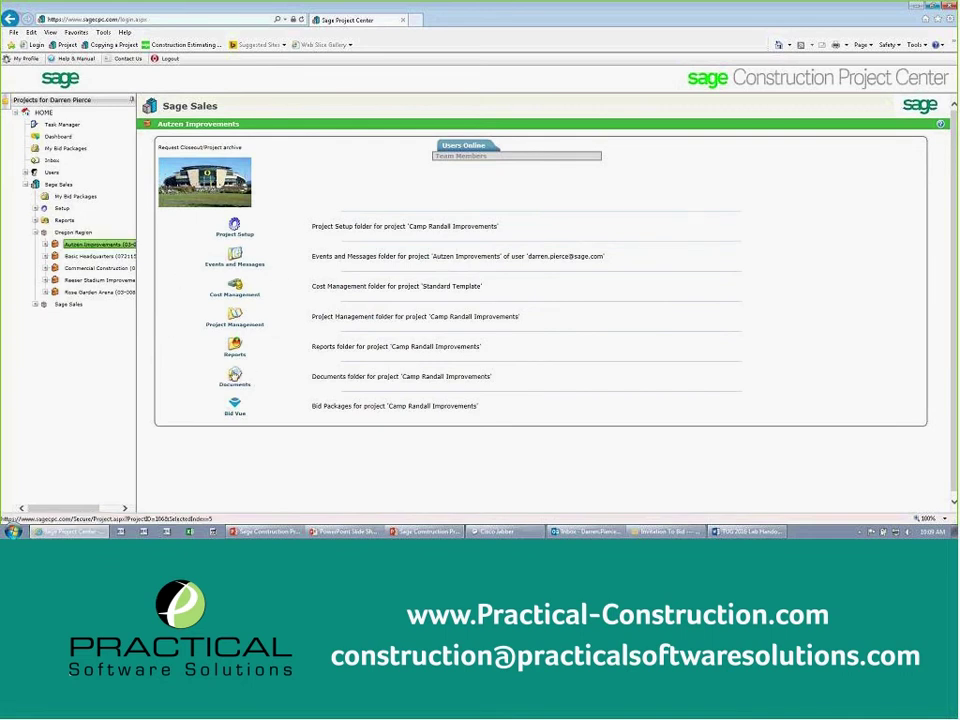
pyautogui.click(234, 374)
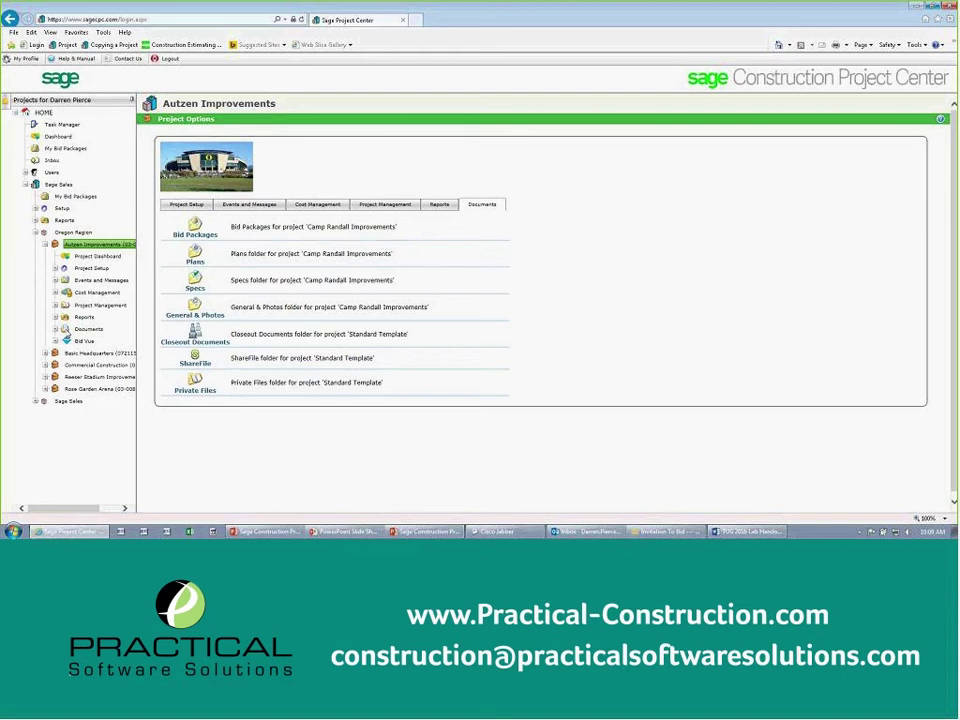
pyautogui.click(88, 329)
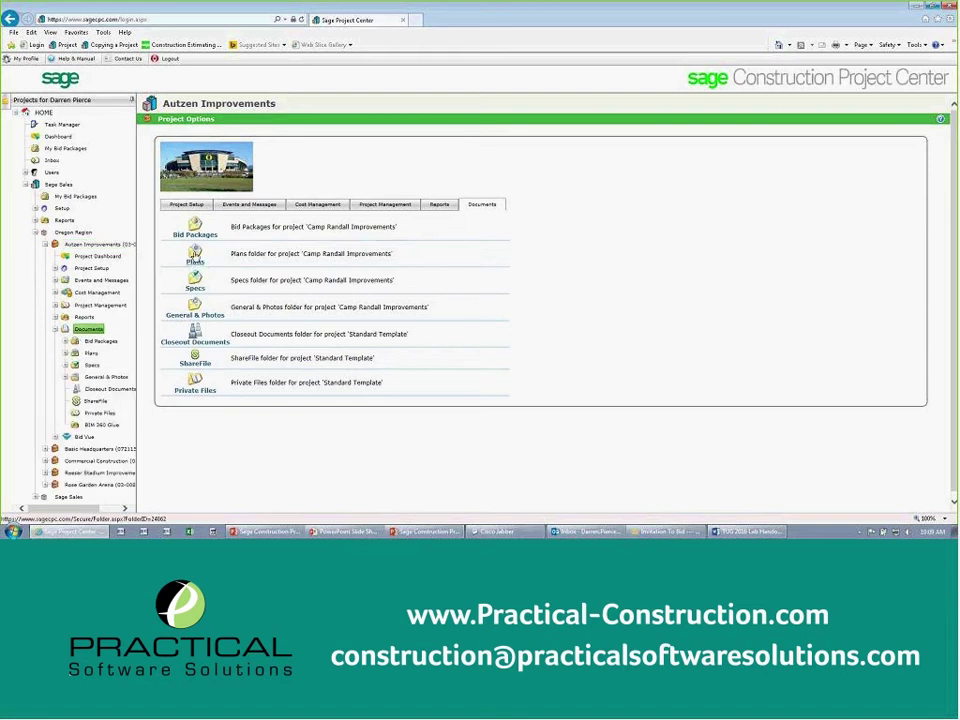
# Step: Open the Architectural folder within the project's Plans > Current Plans
pyautogui.click(195, 256)
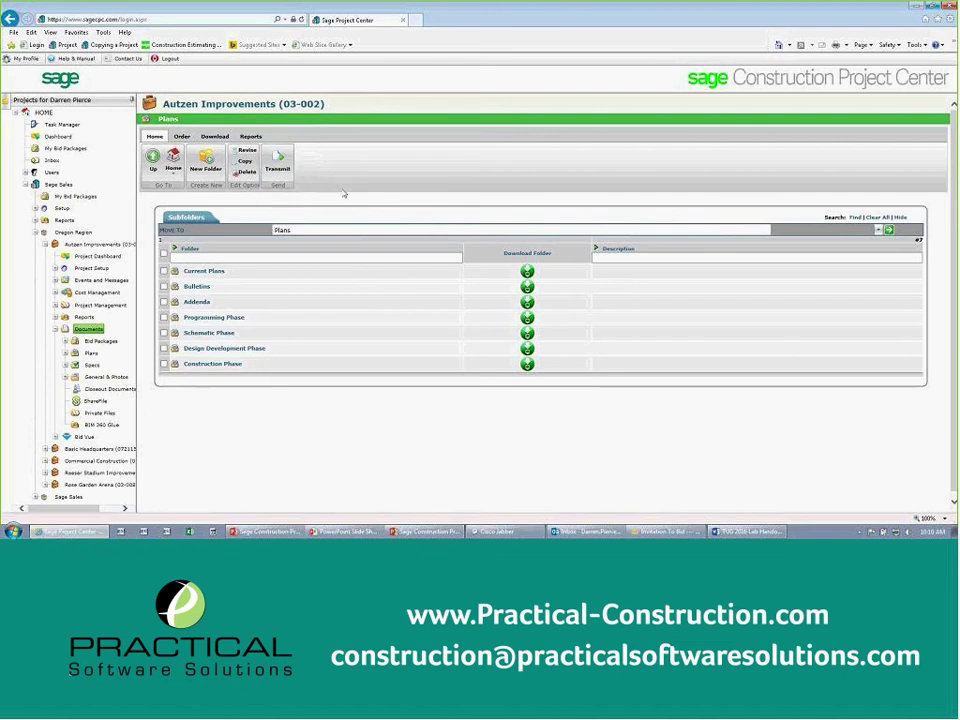
pyautogui.click(206, 272)
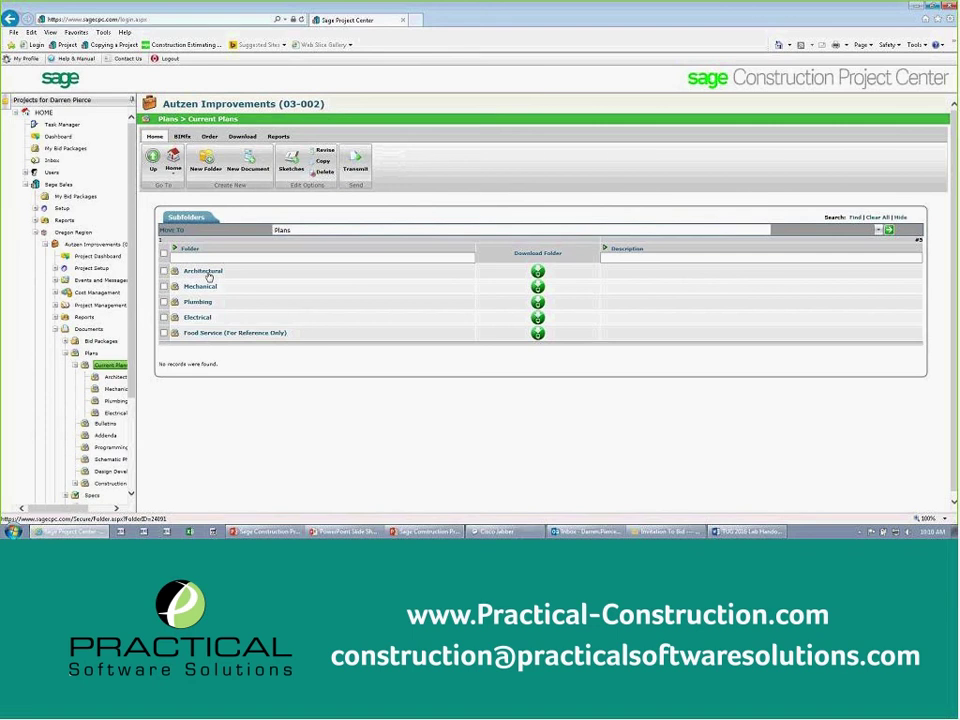
pyautogui.click(207, 274)
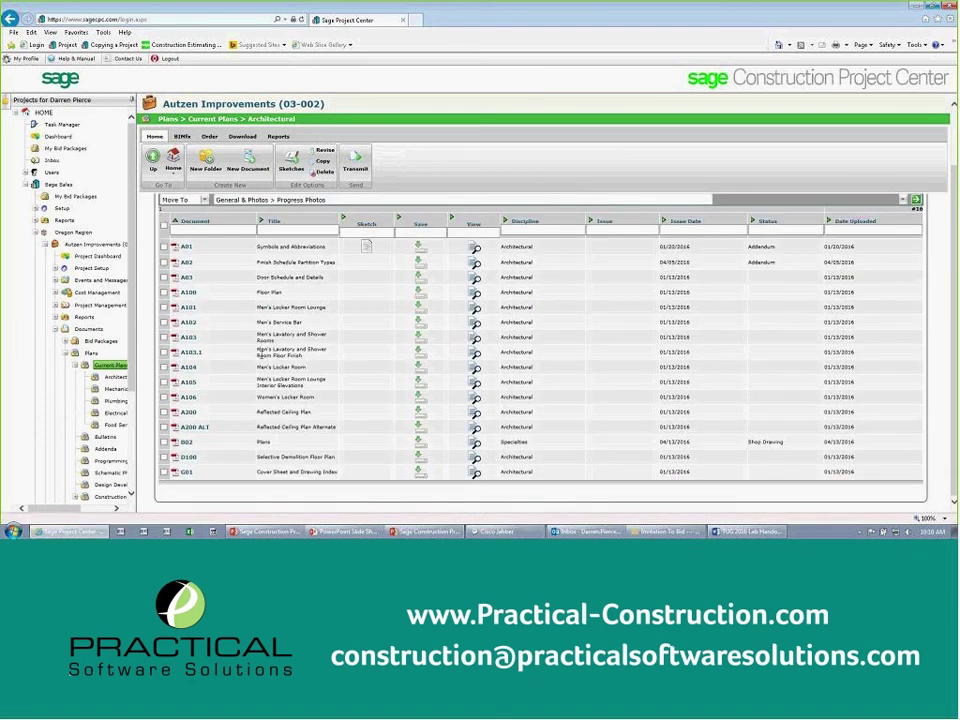
# Step: Filter the architectural documents by document number A01
pyautogui.click(188, 228)
pyautogui.write('0')
pyautogui.press('BackSpace')
pyautogui.write('A03')
pyautogui.press('Return')
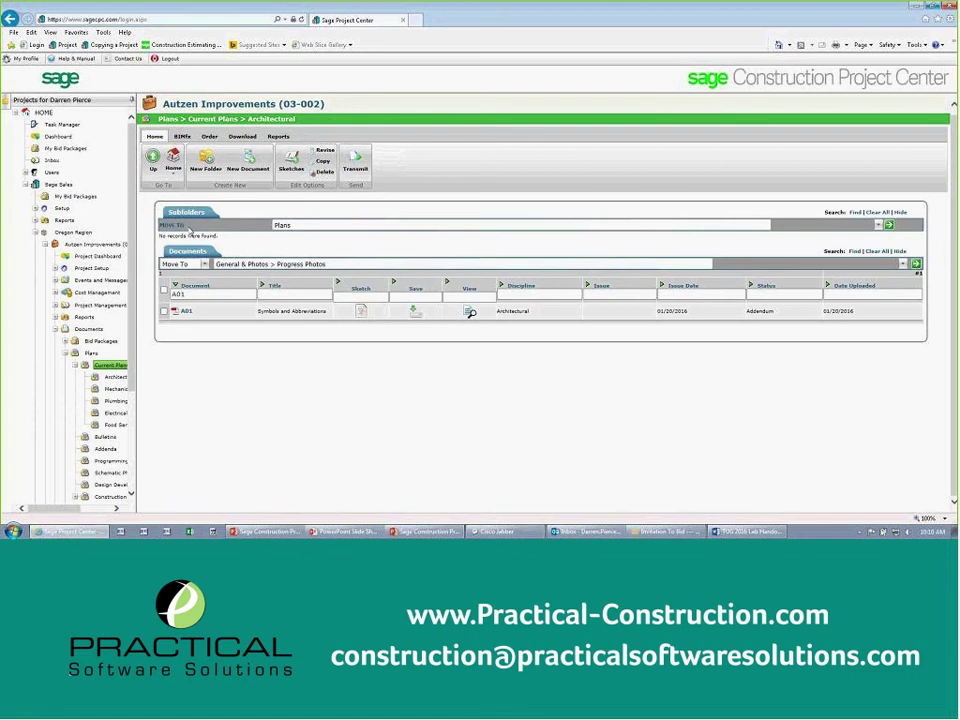
# Step: Clear the document number filter to list all architectural plans
pyautogui.press('BackSpace')
pyautogui.press('BackSpace')
pyautogui.press('BackSpace')
pyautogui.press('Return')
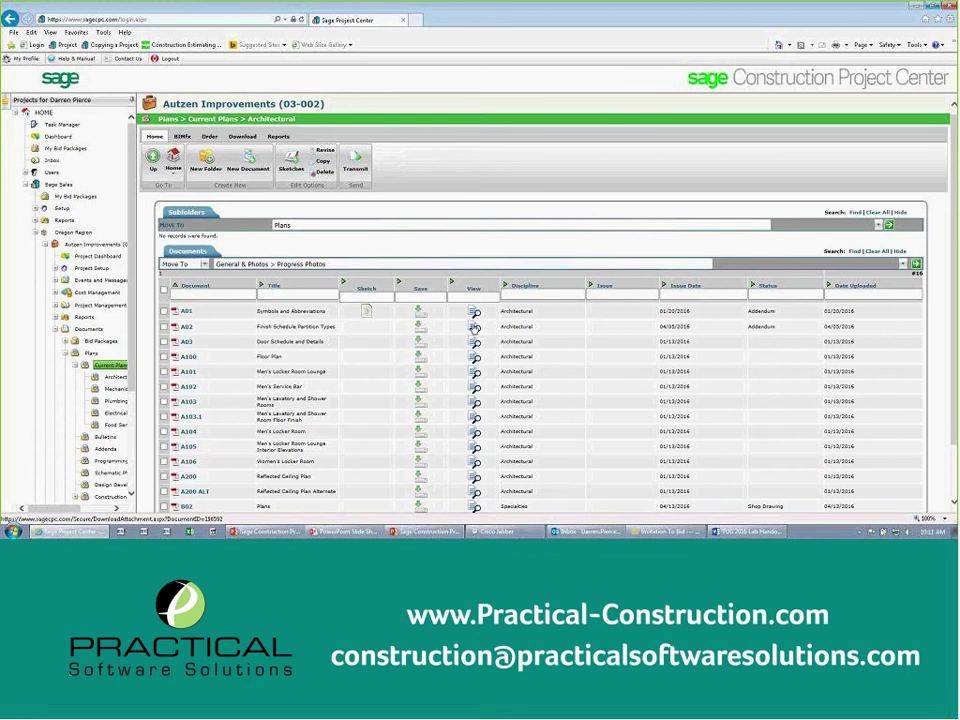
# Step: View the A02 Finish Schedule Partition Types plan as a PDF, then close it
pyautogui.click(475, 328)
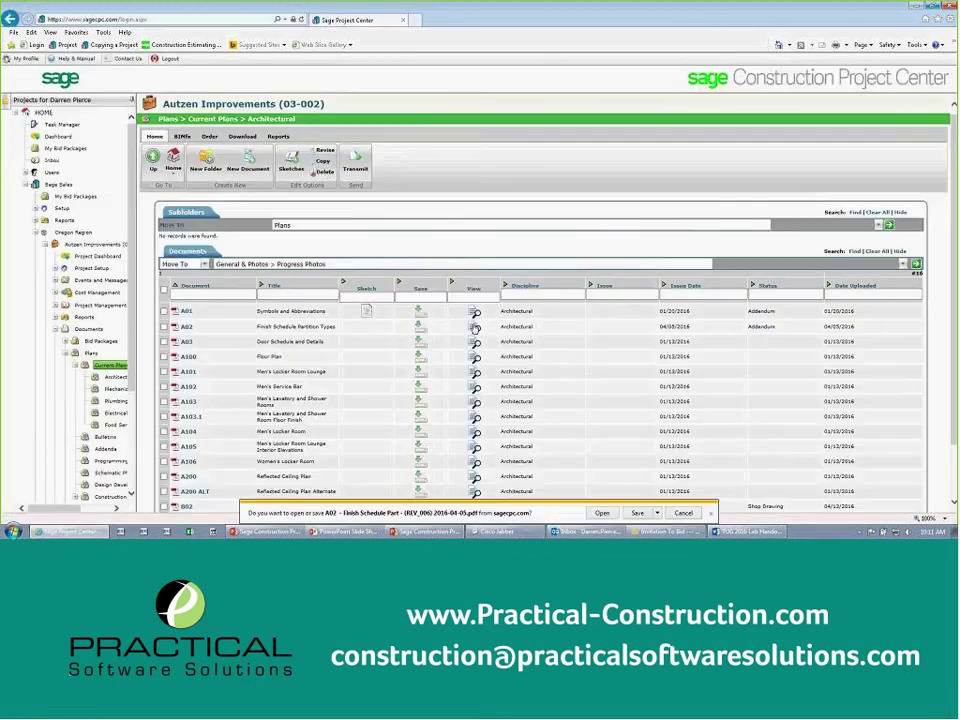
pyautogui.click(601, 513)
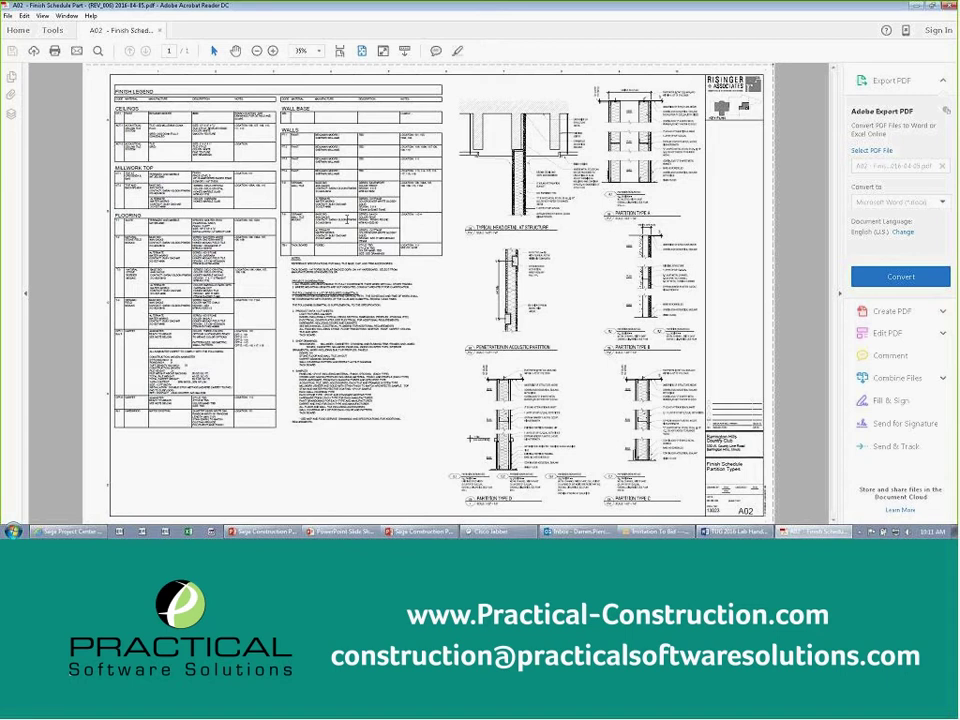
pyautogui.click(948, 7)
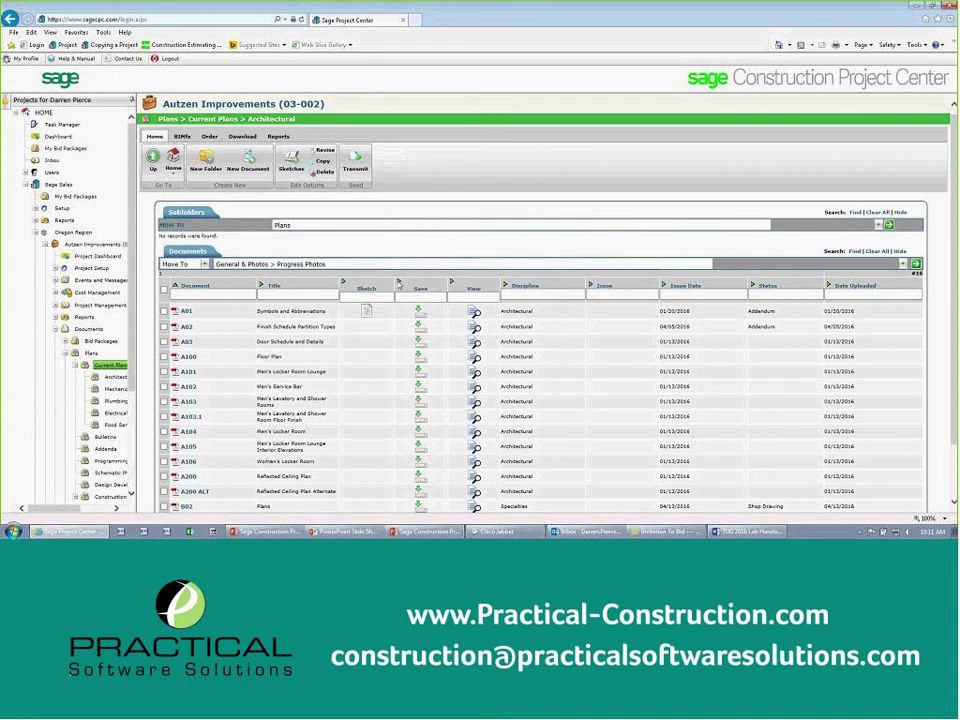
# Step: Open the Preferred Bid List folder in the project's Bid Packages
pyautogui.click(95, 333)
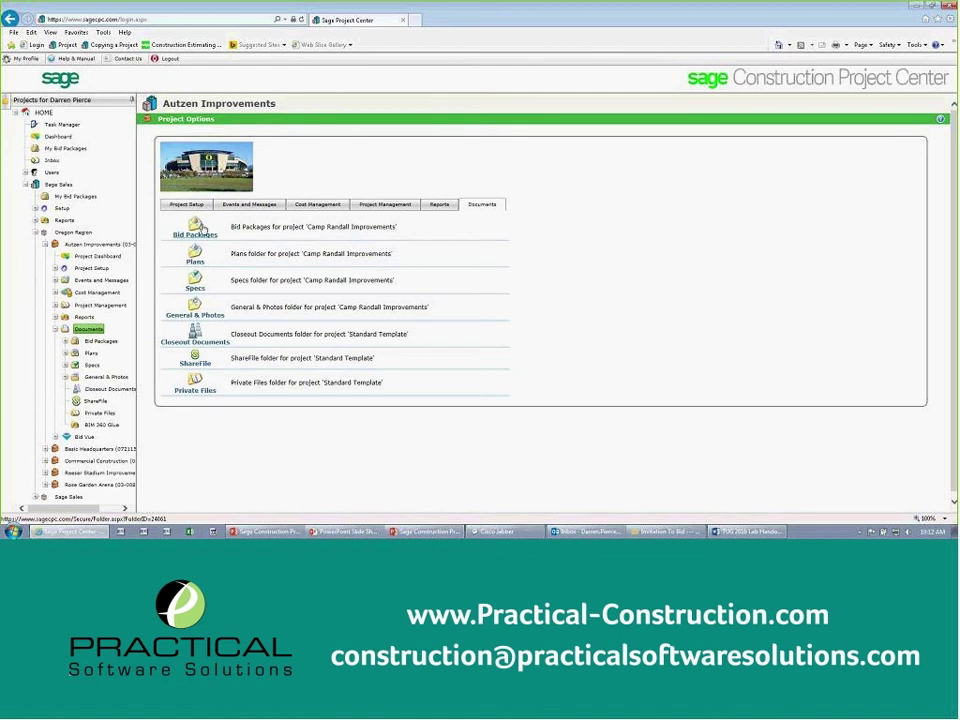
pyautogui.click(202, 229)
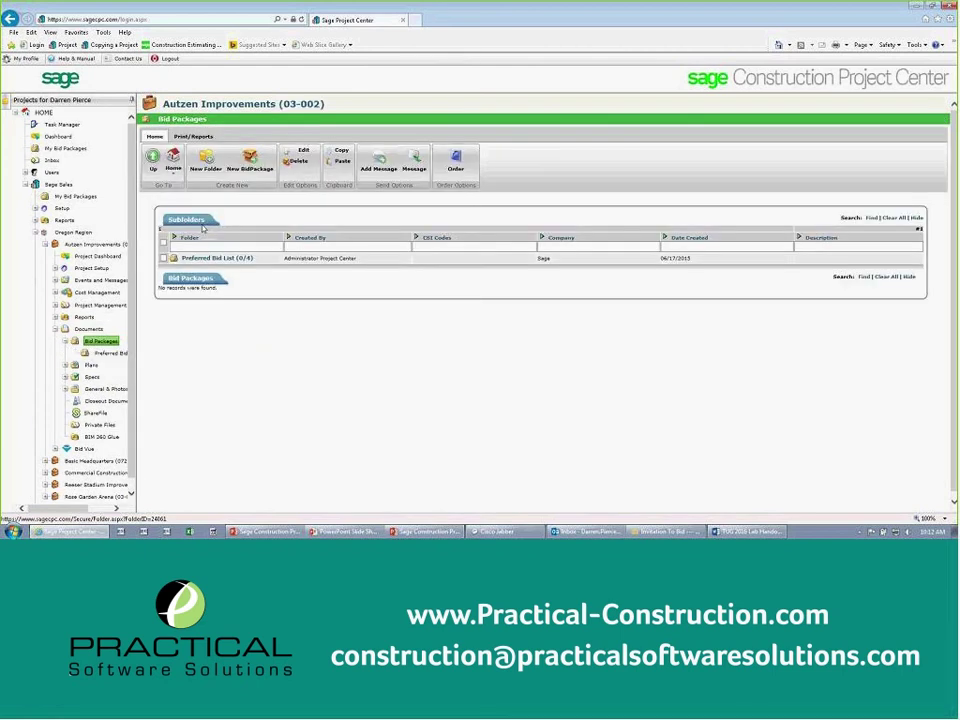
pyautogui.click(206, 262)
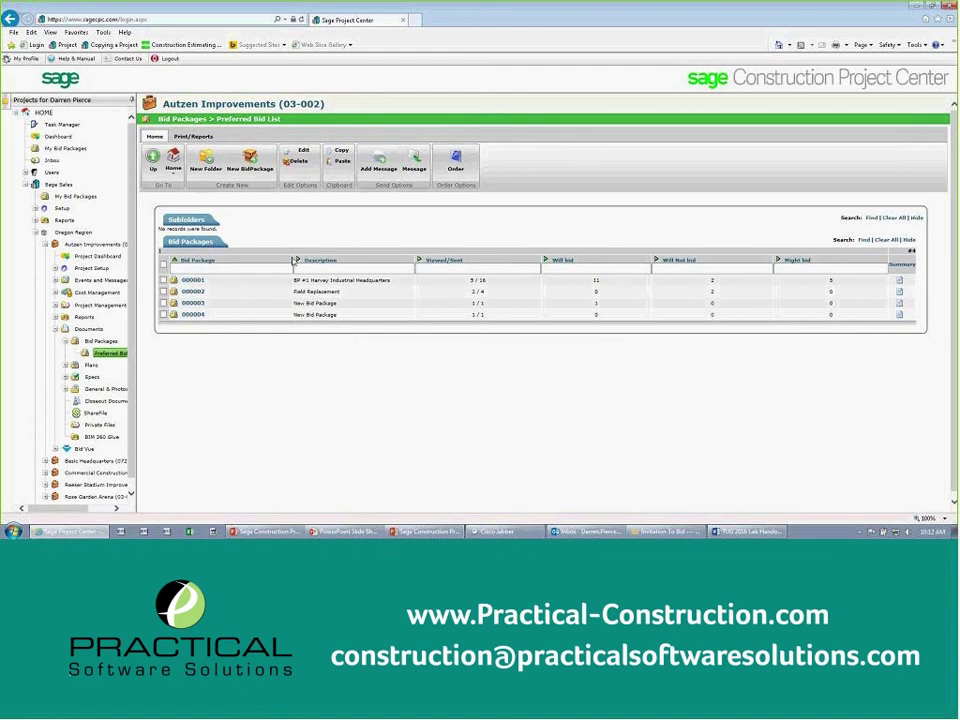
# Step: Start a new message for bid package 000001, review its recipient and attachment options, and close it without sending
pyautogui.click(163, 280)
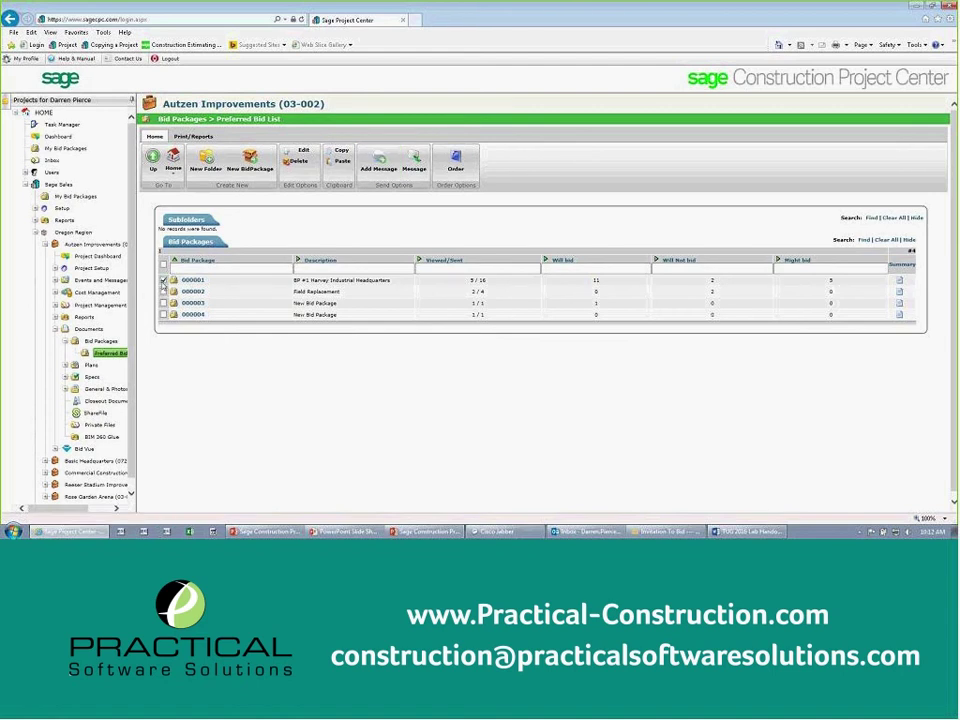
pyautogui.click(378, 160)
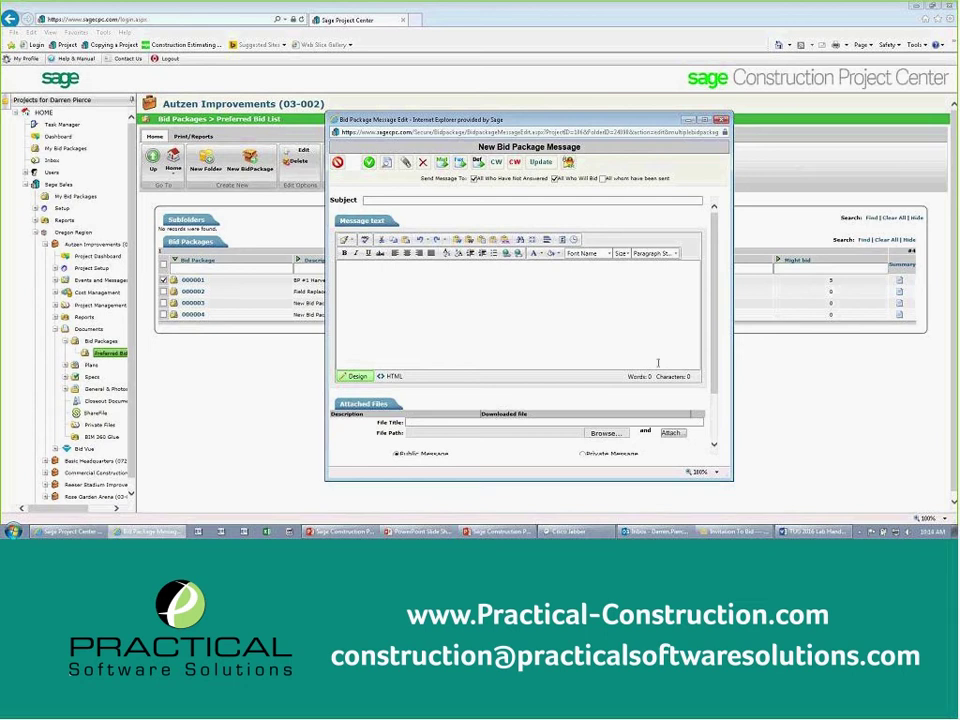
pyautogui.scroll(-2, 711, 418)
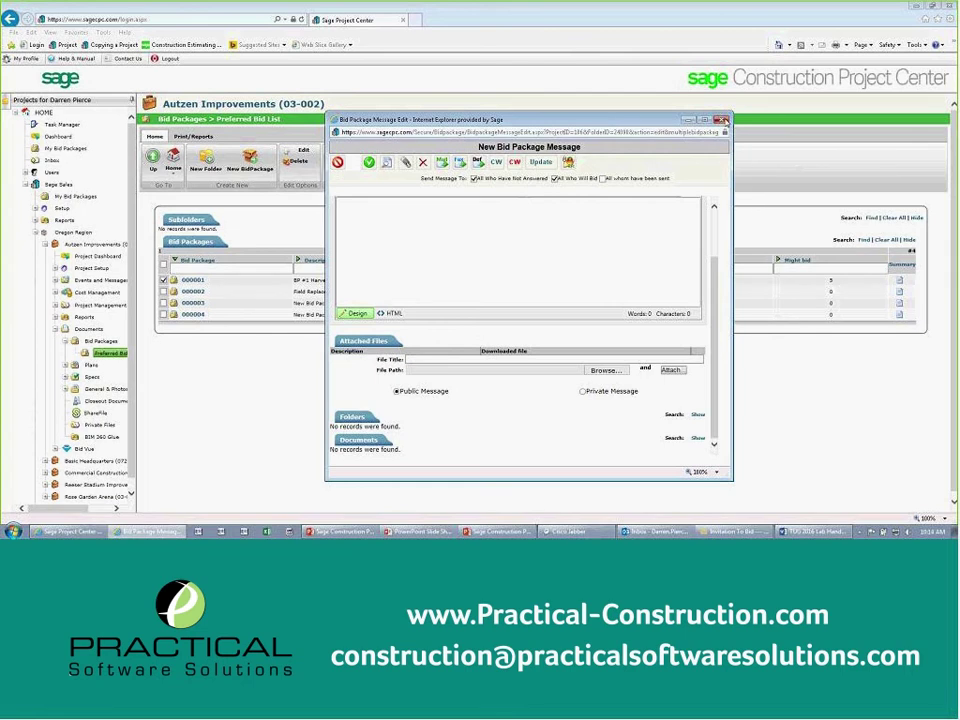
pyautogui.click(725, 119)
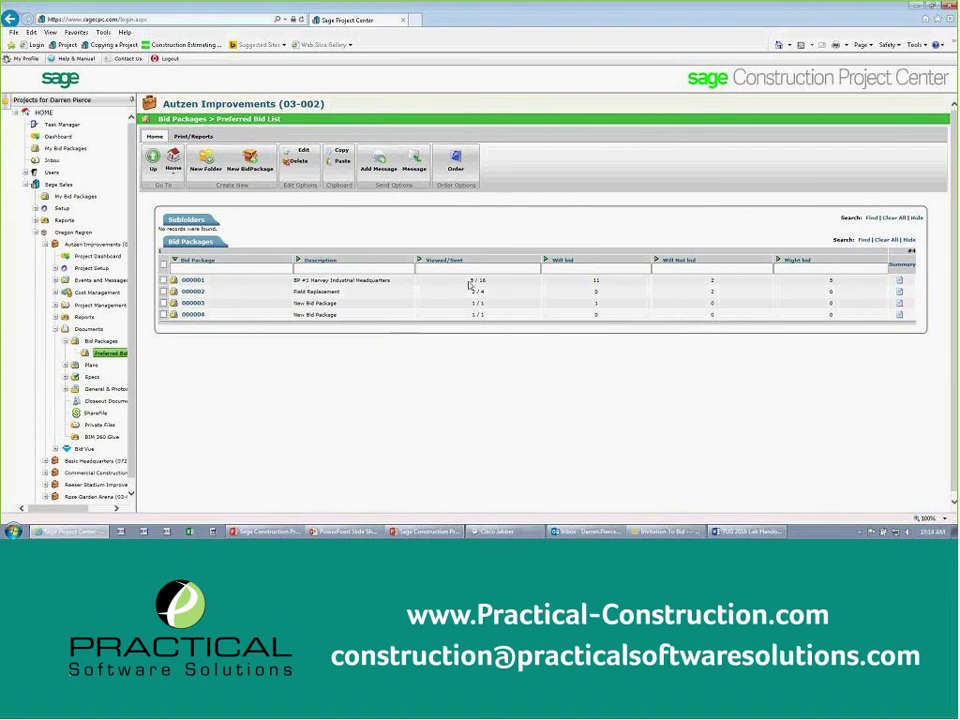
# Step: Open the summary of bid package 000001, review its bidders by CSI code, and close the summary window
pyautogui.click(899, 280)
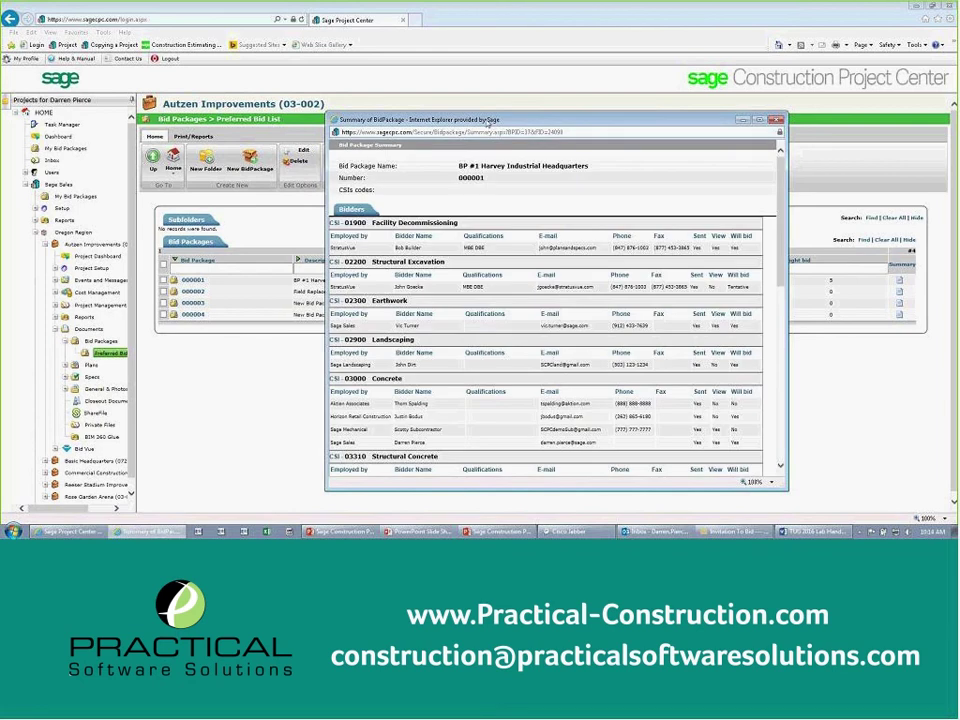
pyautogui.moveTo(485, 120); pyautogui.dragTo(397, 81)
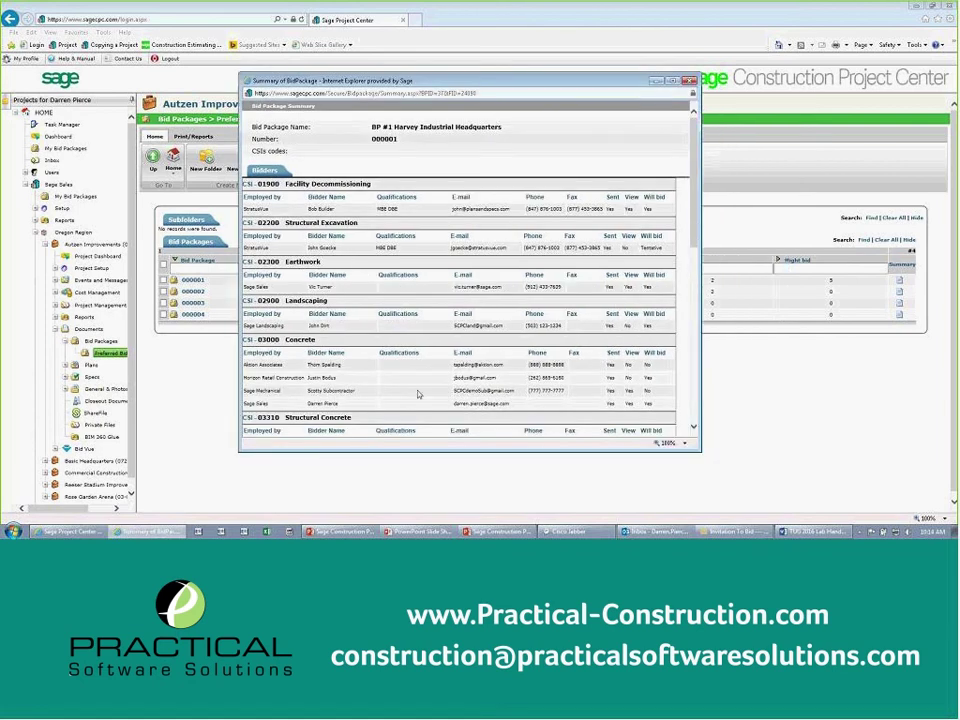
pyautogui.click(429, 461)
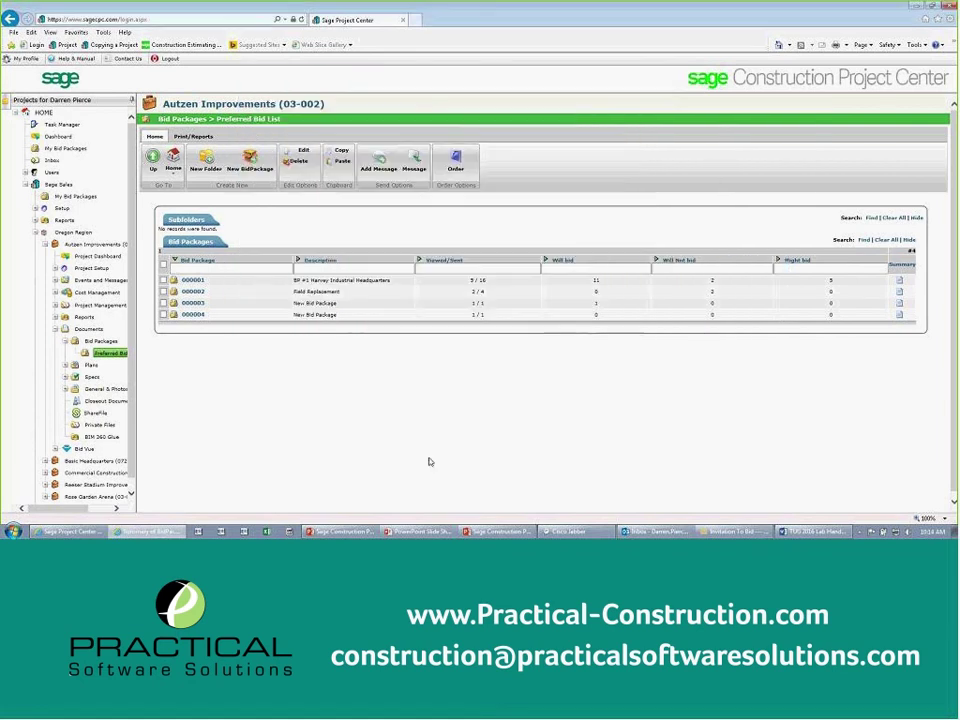
pyautogui.click(899, 280)
pyautogui.moveTo(503, 123); pyautogui.dragTo(438, 106)
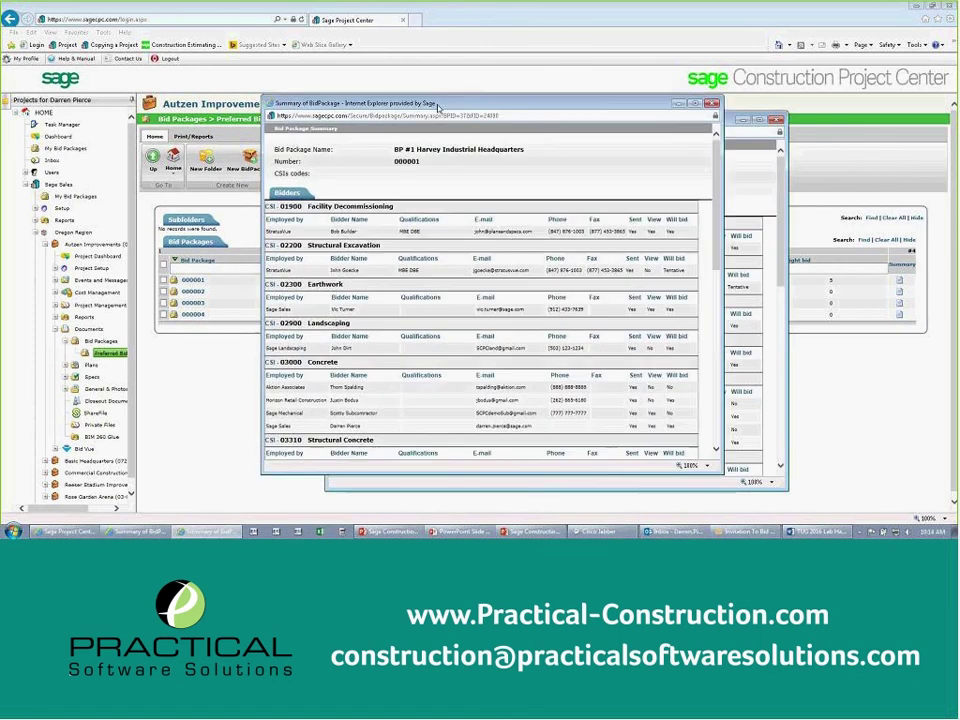
pyautogui.scroll(-1, 433, 228)
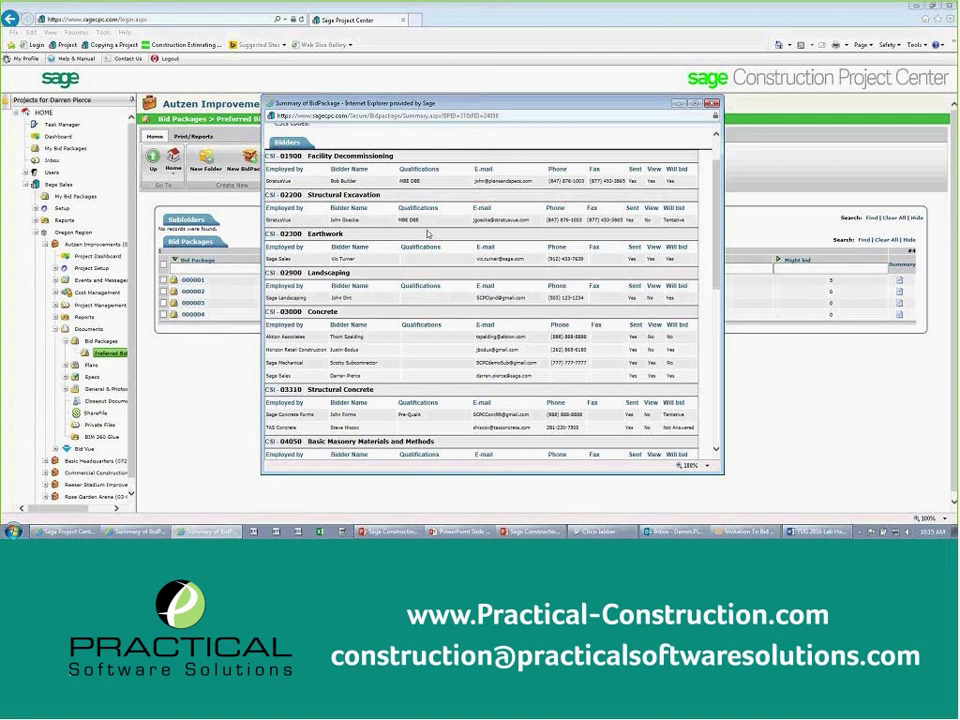
pyautogui.moveTo(715, 283); pyautogui.dragTo(715, 447)
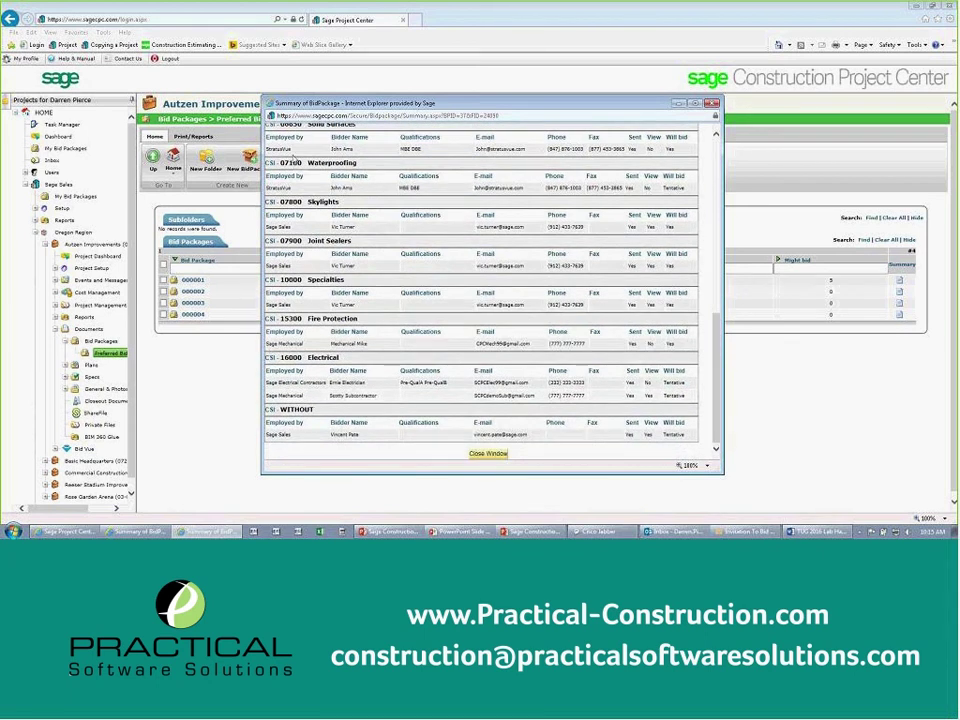
pyautogui.click(716, 136)
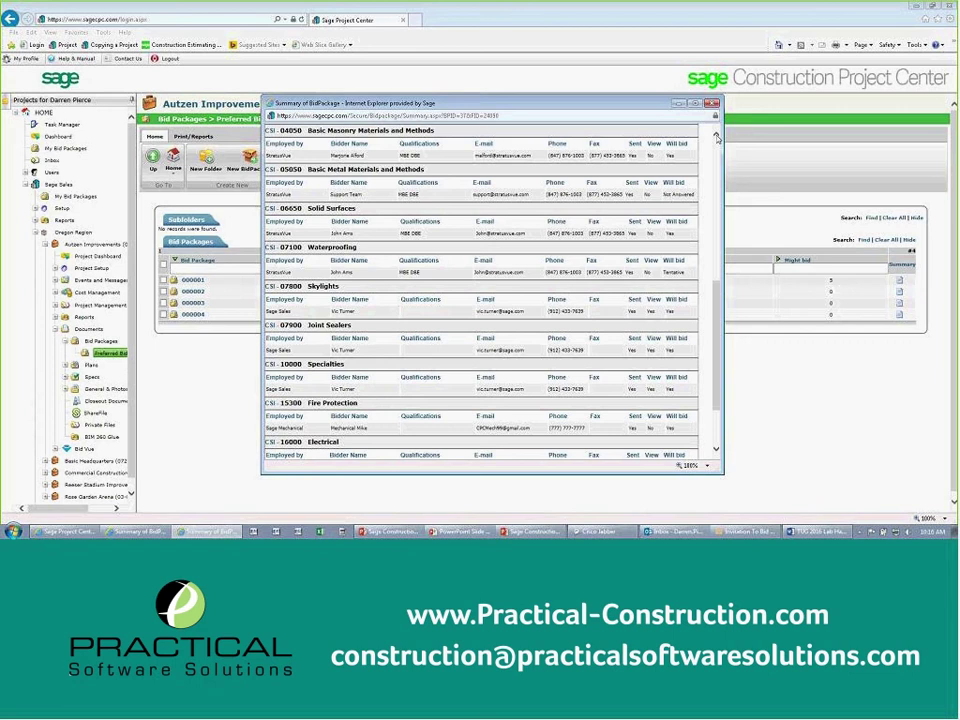
pyautogui.click(534, 74)
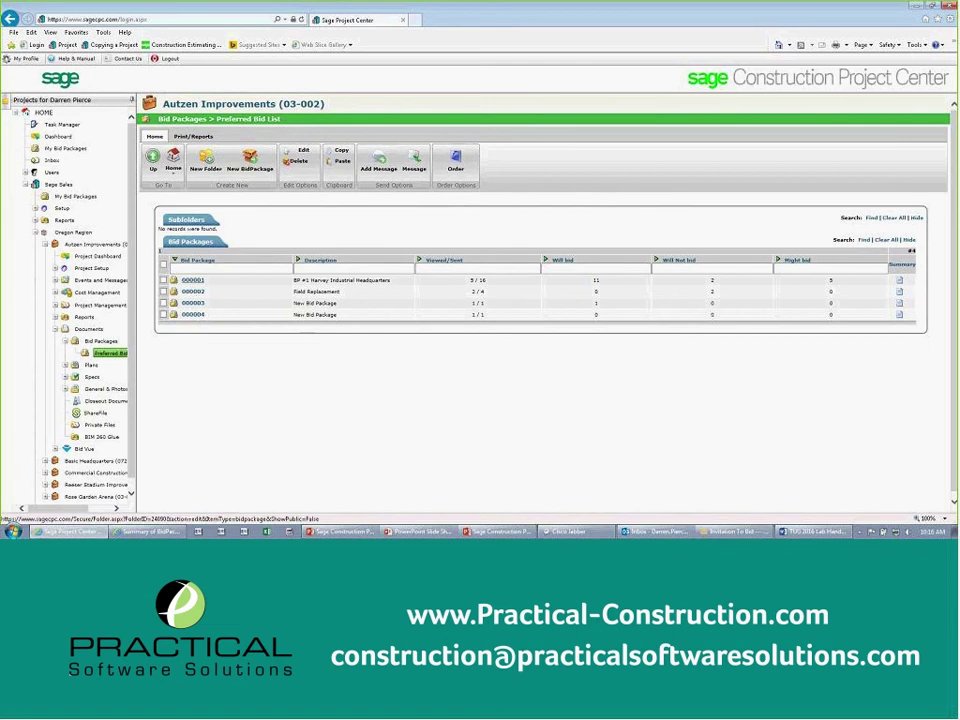
# Step: Open bid package 000001, review the advanced search criteria for adding bidders, and close the People Picker without adding anyone
pyautogui.click(191, 281)
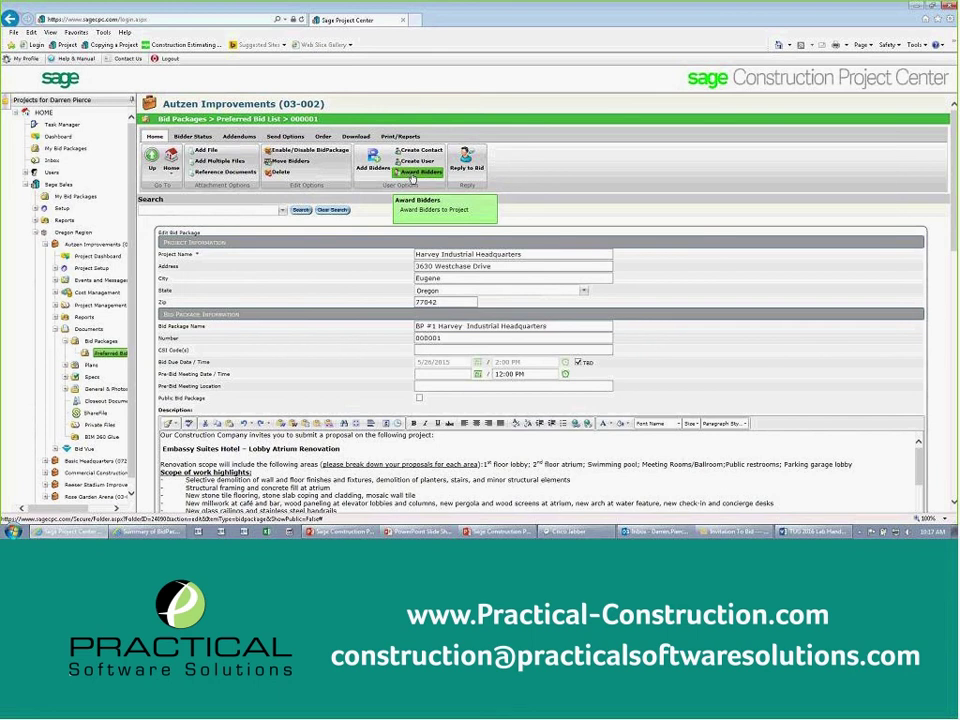
pyautogui.click(373, 162)
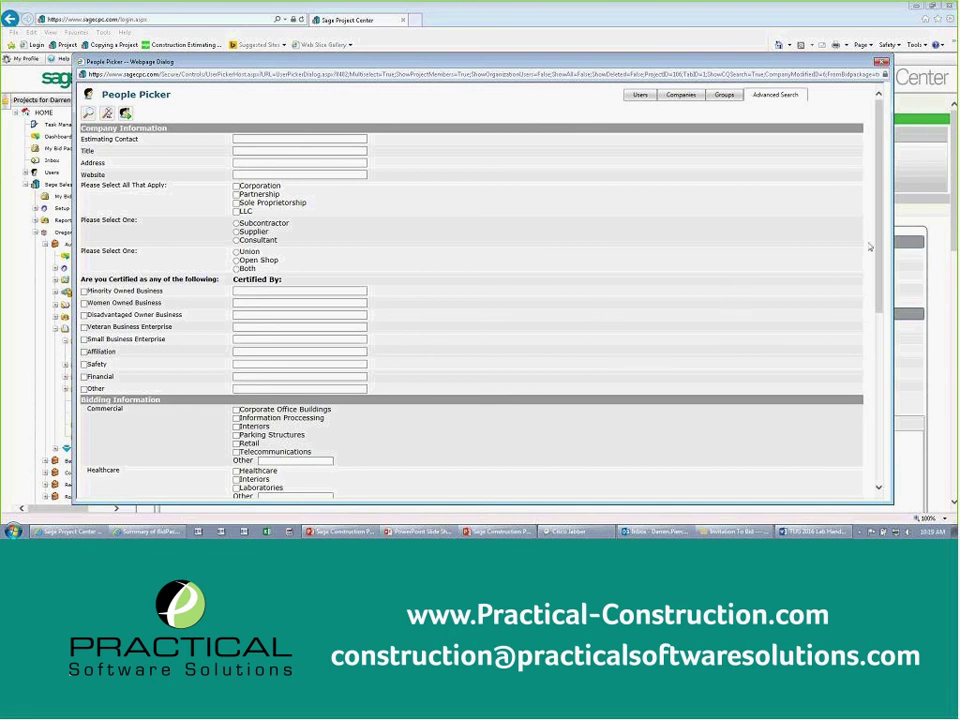
pyautogui.moveTo(879, 254); pyautogui.dragTo(879, 416)
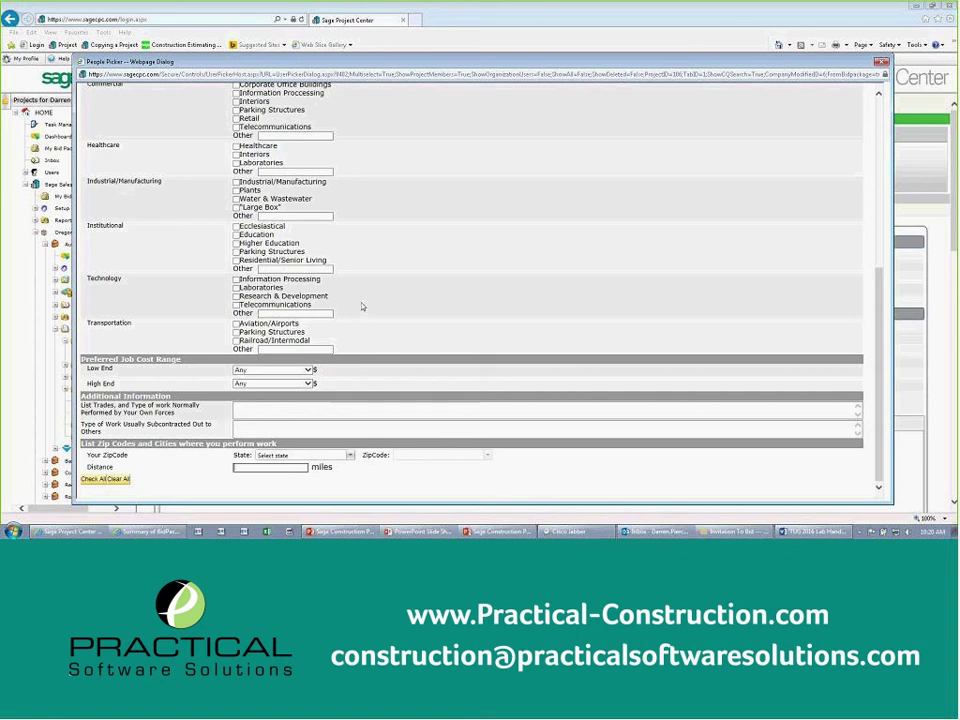
pyautogui.click(881, 63)
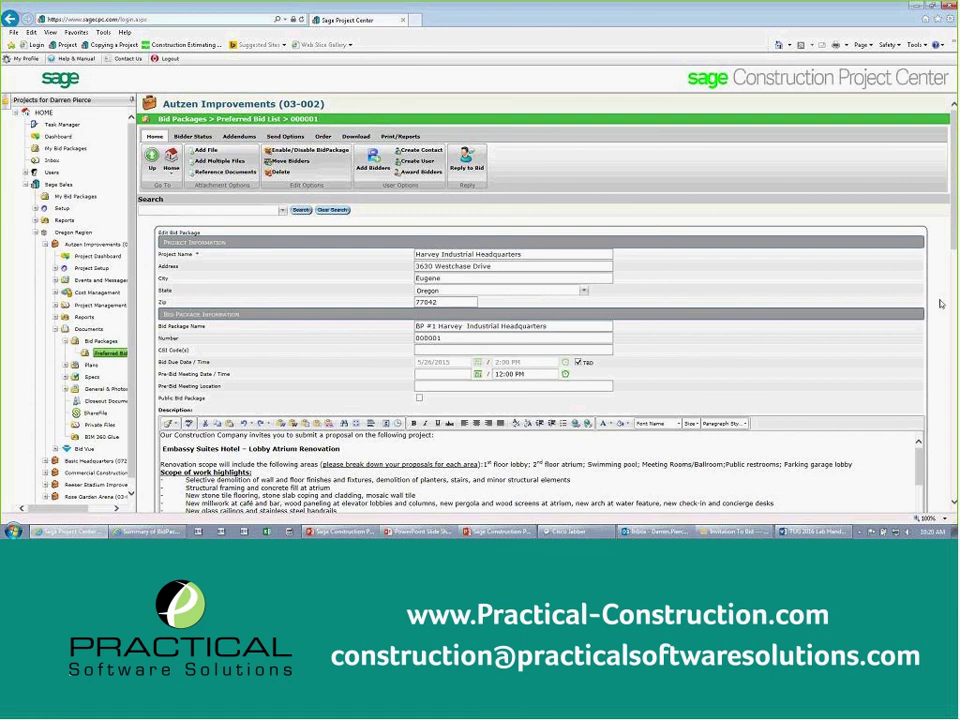
# Step: Review bid package 000001's project information and read its full description text, from the scope highlights to the bid due date
pyautogui.scroll(-1, 940, 304)
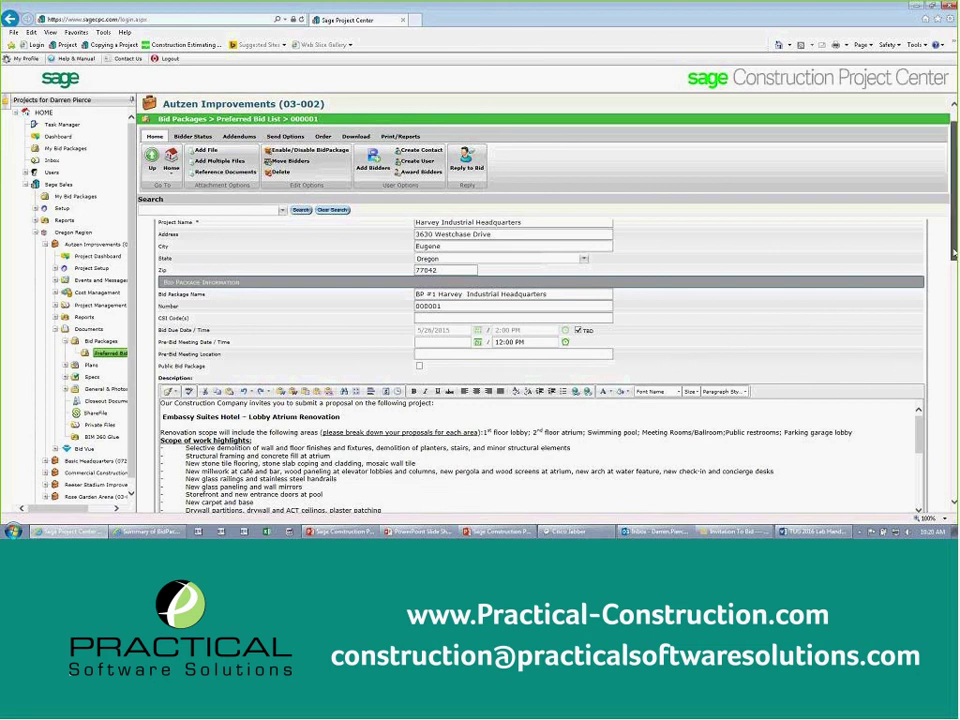
pyautogui.scroll(-3, 954, 255)
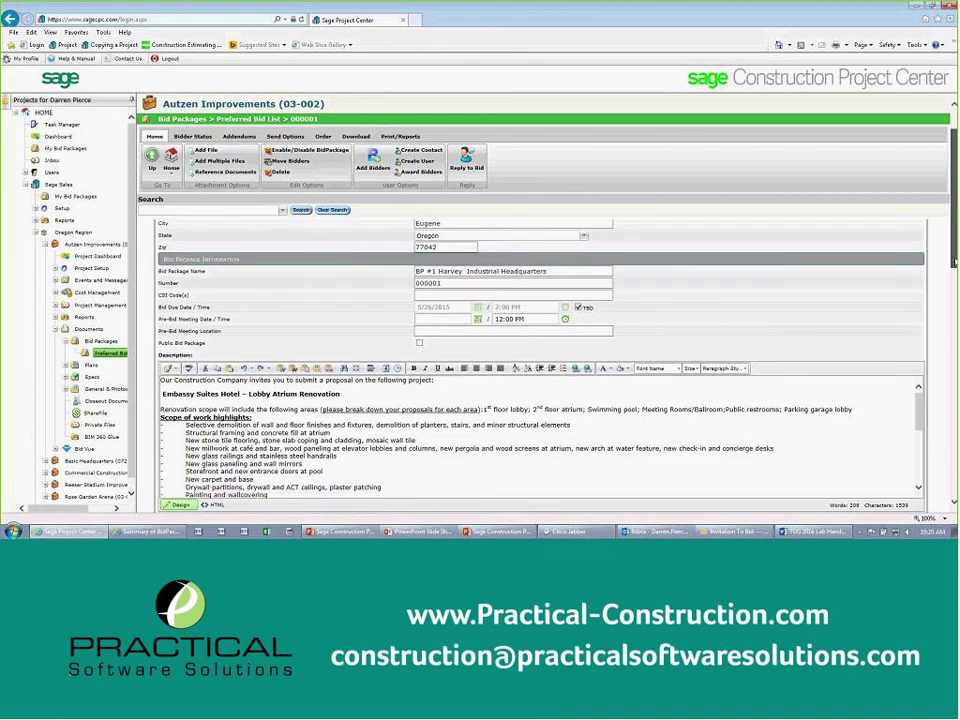
pyautogui.scroll(-1, 210, 243)
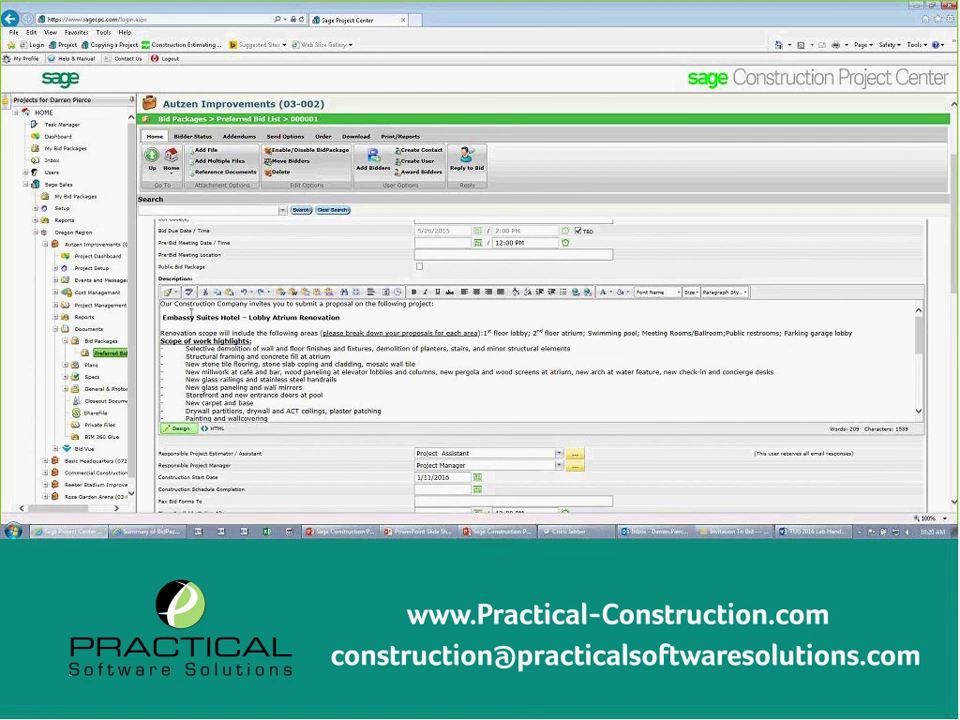
pyautogui.click(315, 337)
pyautogui.moveTo(918, 336); pyautogui.dragTo(918, 372)
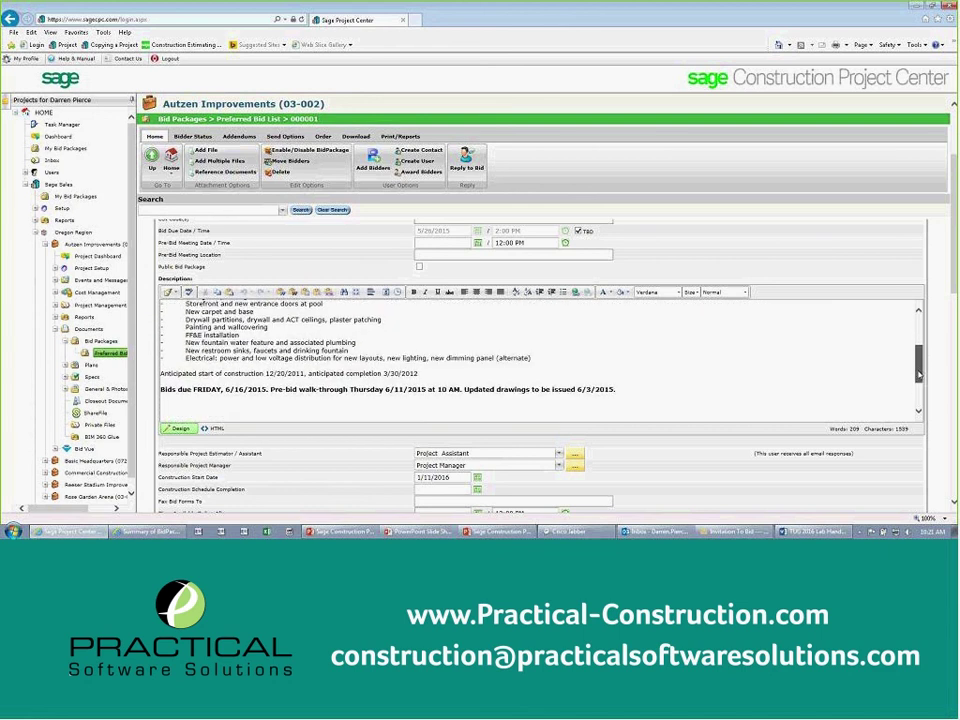
pyautogui.scroll(5, 664, 406)
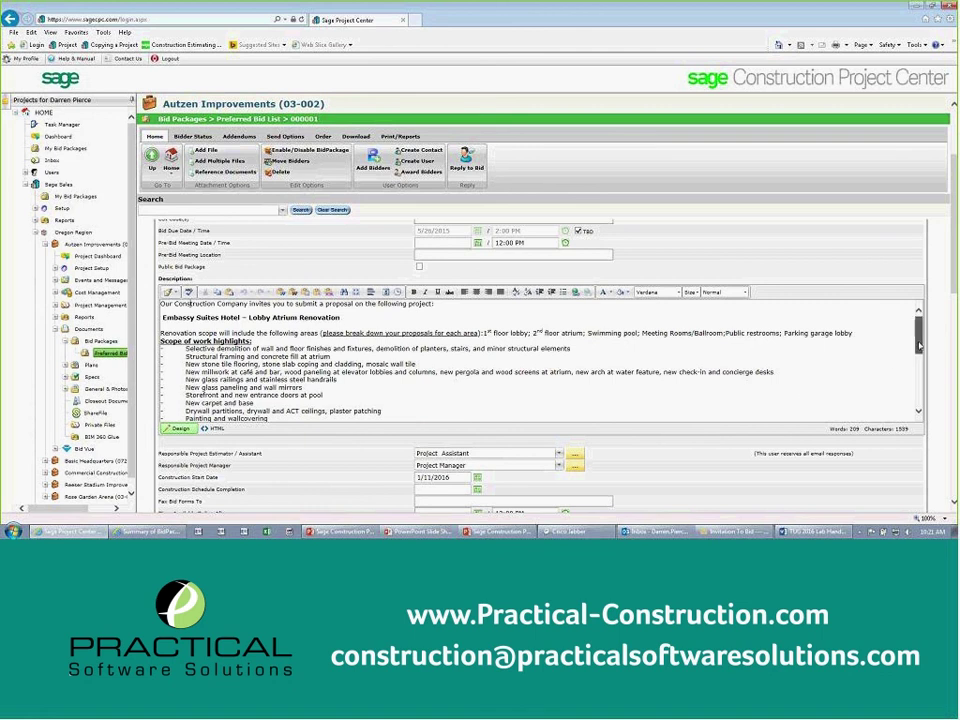
pyautogui.moveTo(919, 346); pyautogui.dragTo(919, 370)
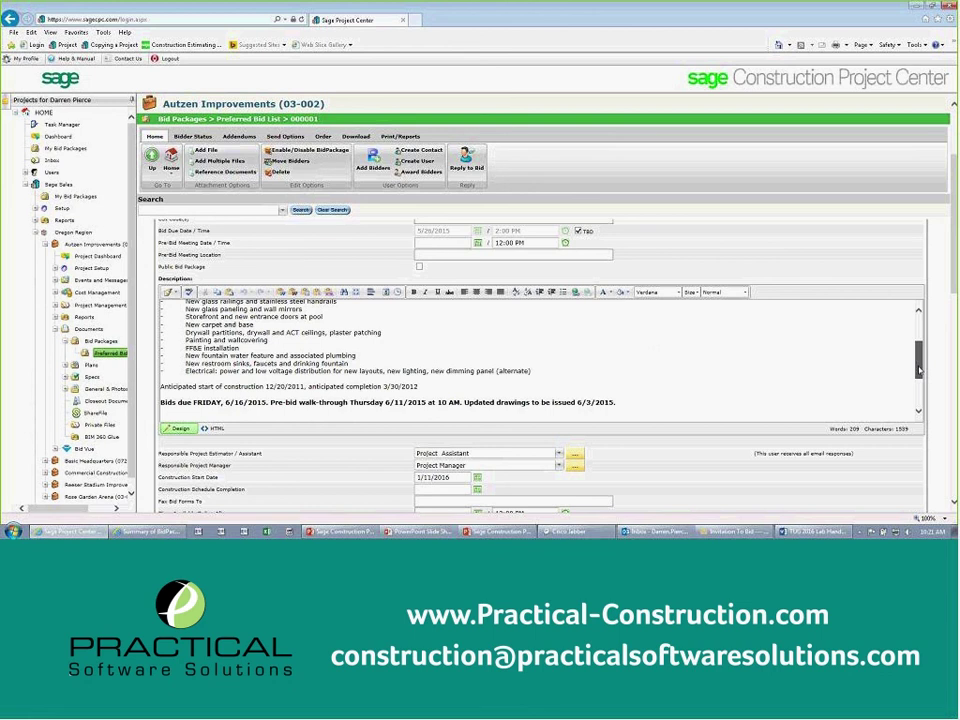
pyautogui.moveTo(919, 370); pyautogui.dragTo(919, 336)
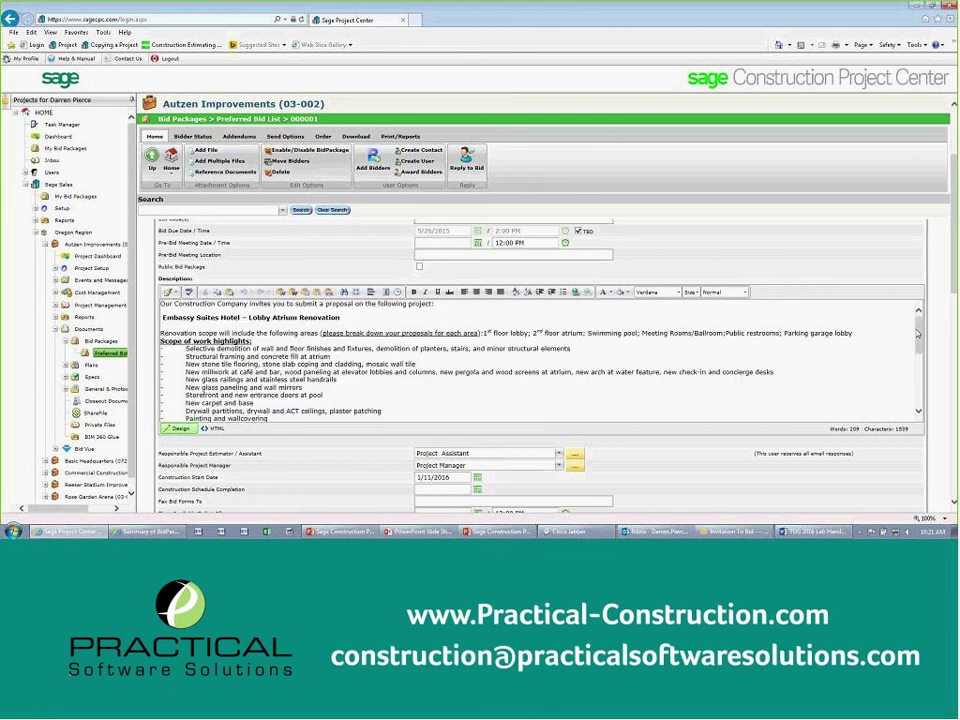
# Step: Review the bid package's remaining settings, divisions list, messages, folders and attached files
pyautogui.scroll(-2, 887, 331)
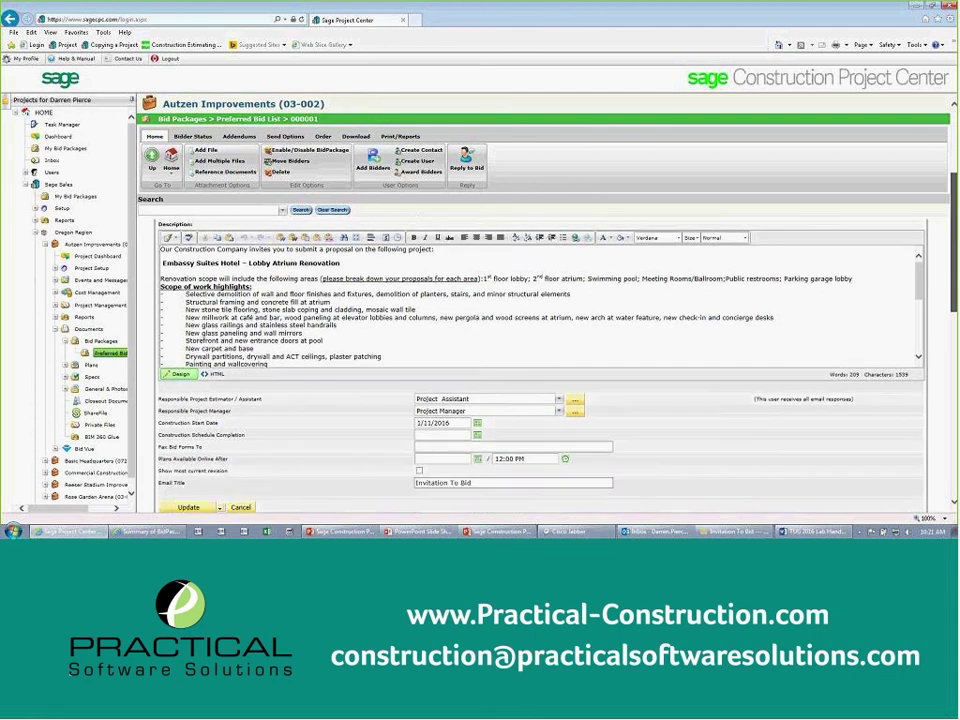
pyautogui.scroll(-2, 423, 258)
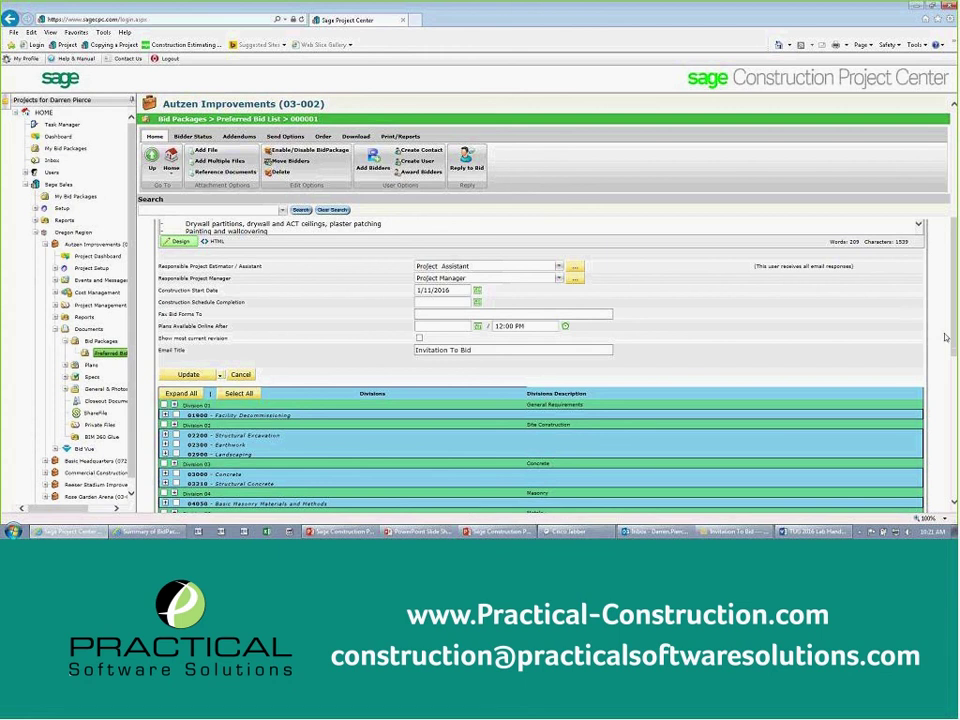
pyautogui.scroll(-10, 540, 365)
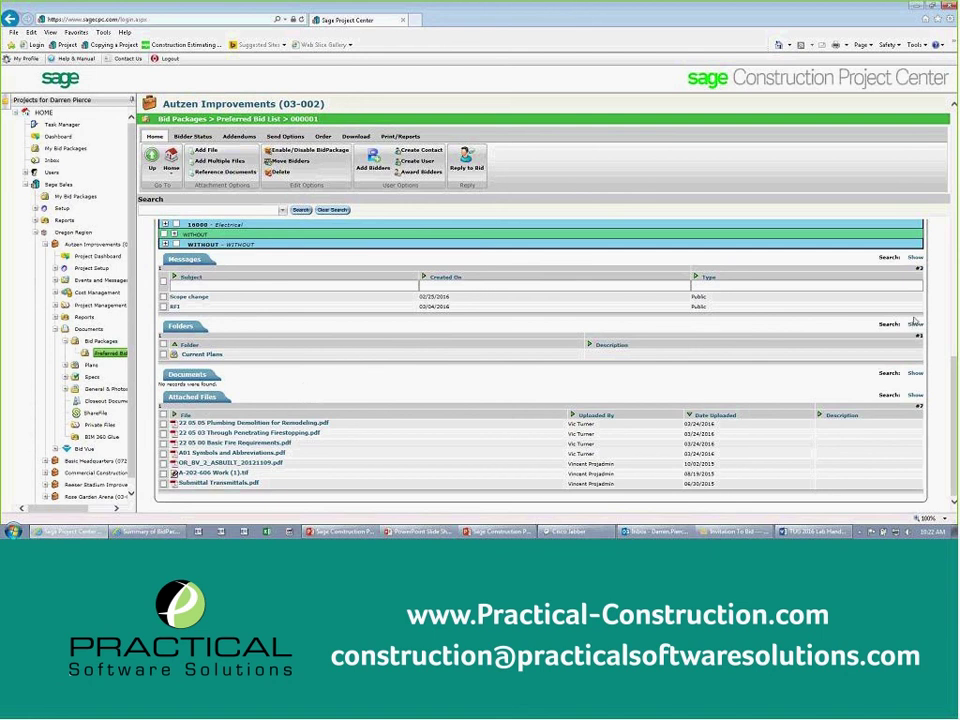
# Step: Expand the bidders under 03310 Structural Concrete and 02200 Structural Excavation, and view the StratusVue bidder's Reply To Bid form
pyautogui.moveTo(953, 368); pyautogui.dragTo(953, 278)
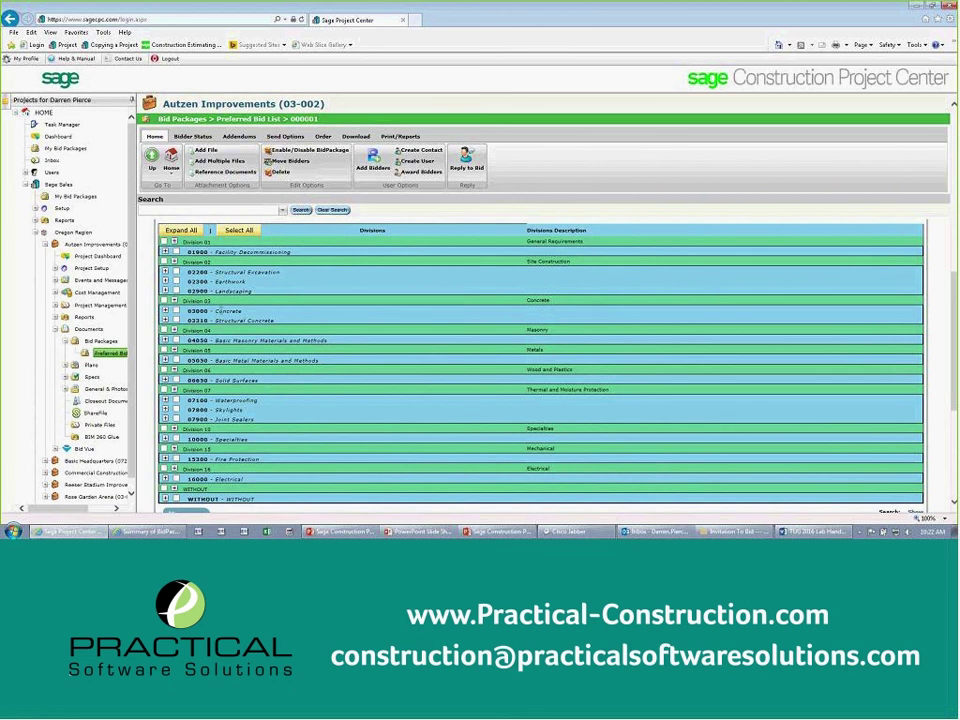
pyautogui.click(166, 320)
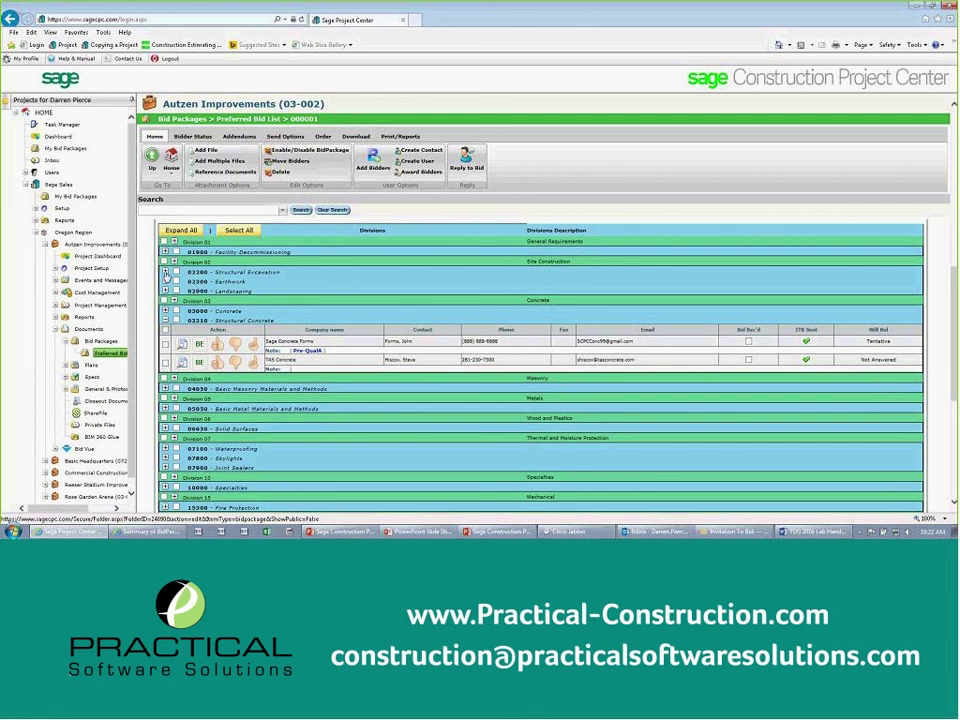
pyautogui.click(166, 272)
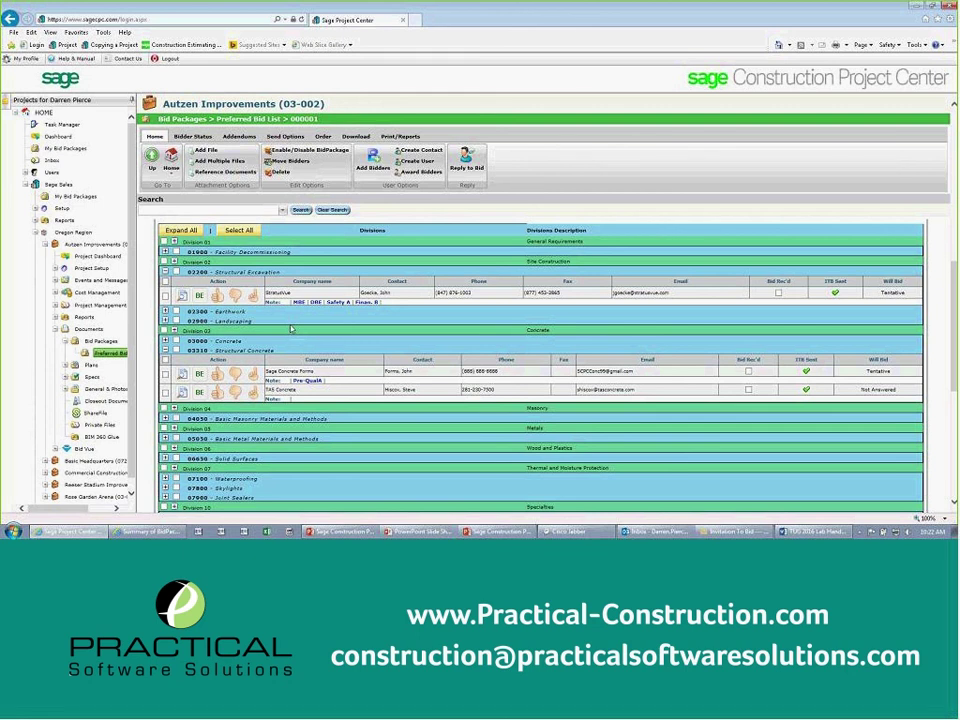
pyautogui.click(183, 296)
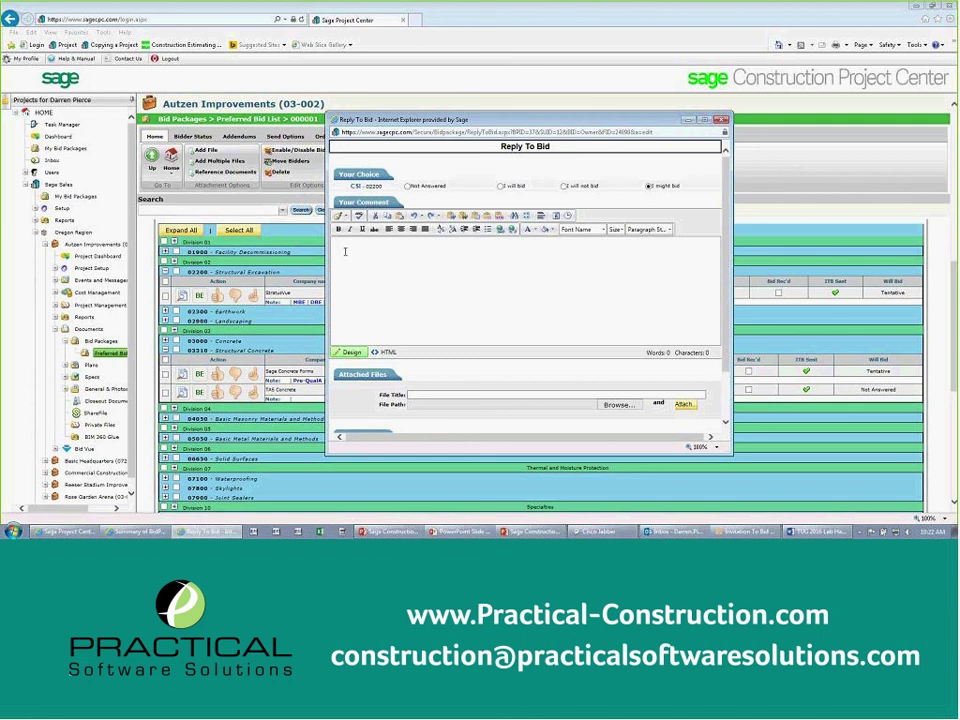
pyautogui.click(346, 252)
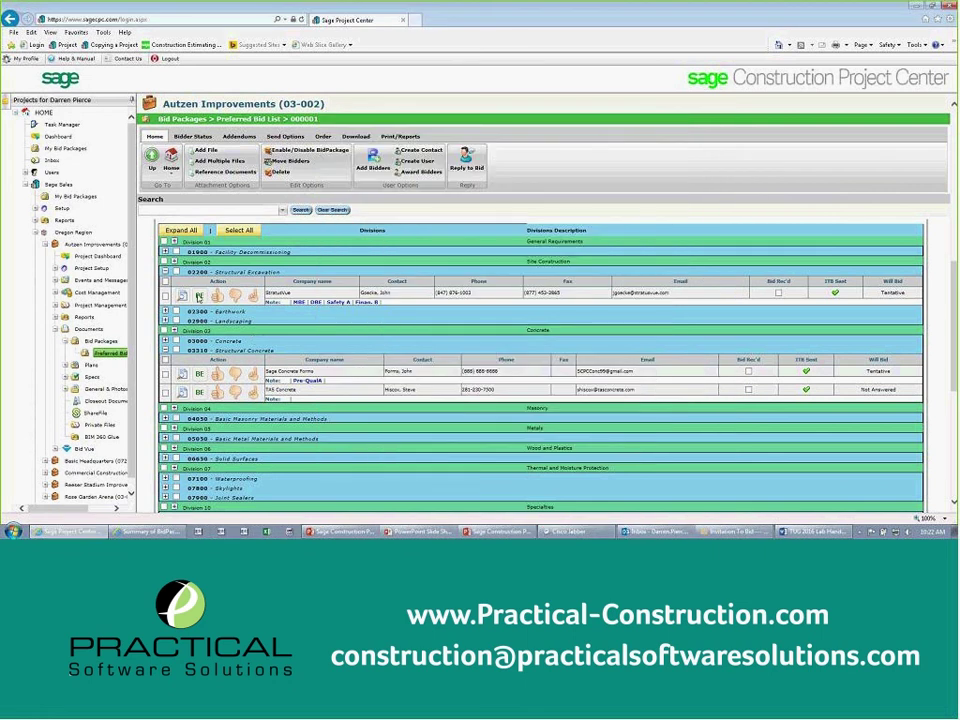
# Step: View the StratusVue bidder's editable information, close it without changes, and collapse the Structural Concrete and Structural Excavation bidder lists
pyautogui.click(199, 295)
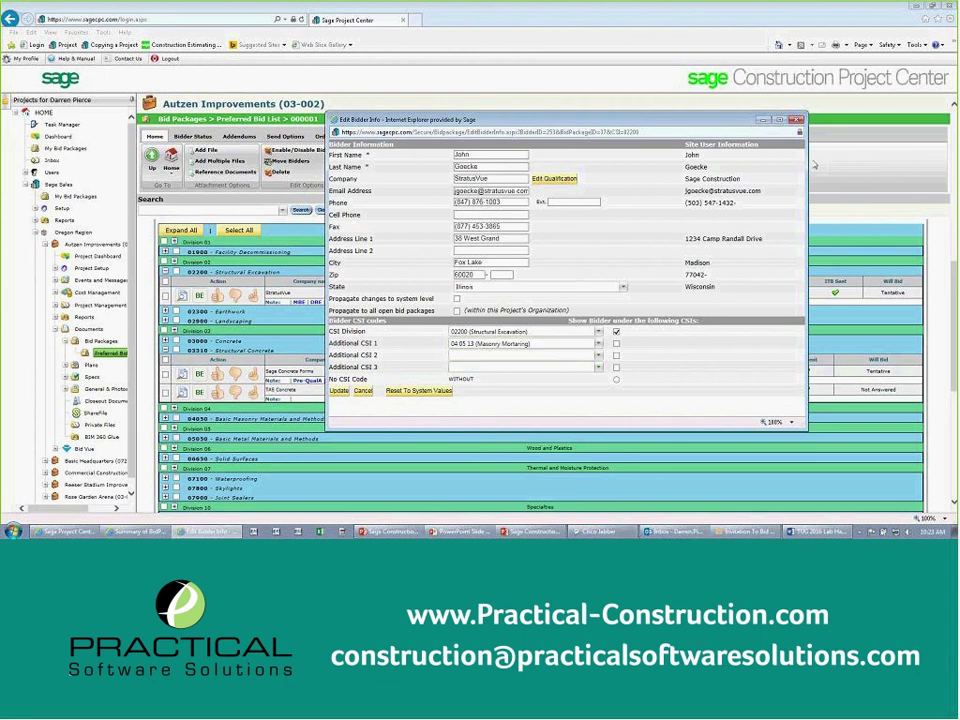
pyautogui.click(797, 120)
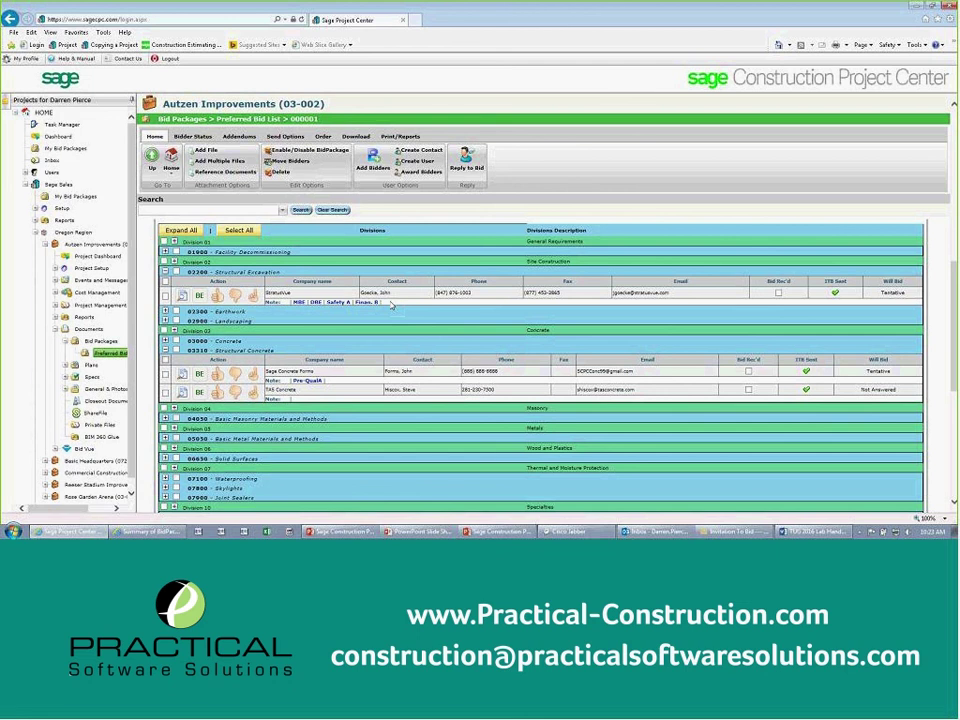
pyautogui.click(165, 351)
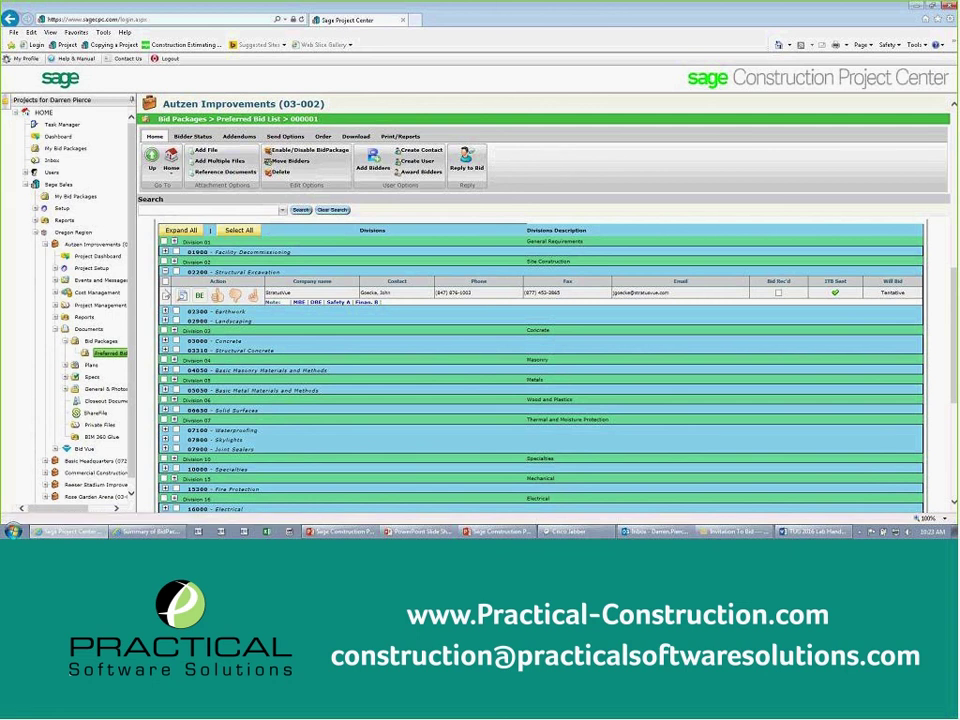
pyautogui.click(165, 273)
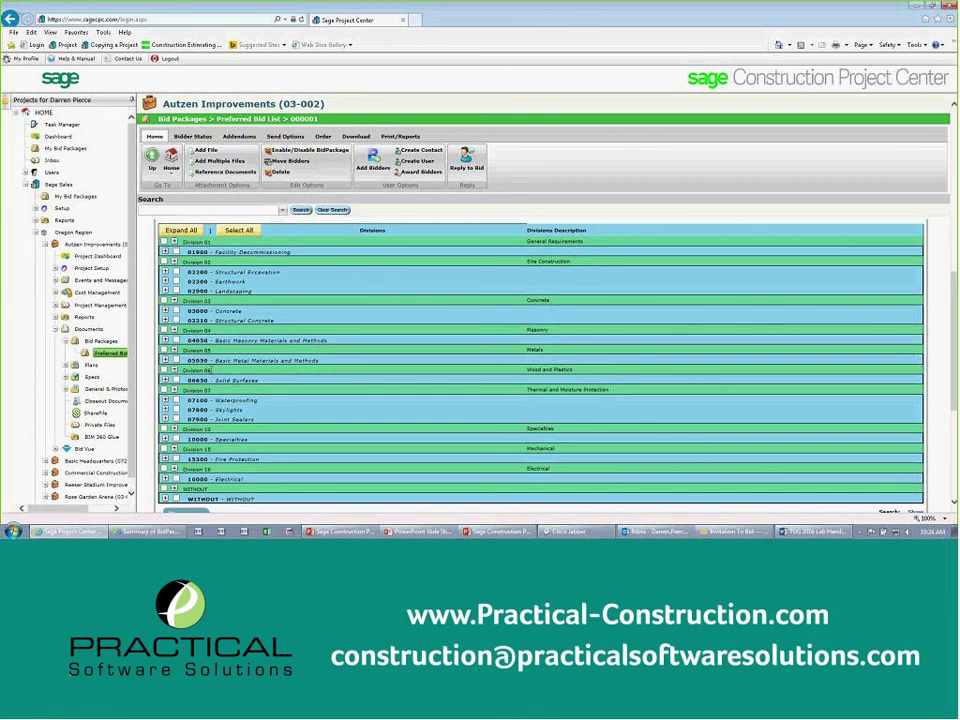
# Step: Switch to the Invitation To Bid email for Autzen Improvements 000003 in Outlook and read it through to the end
pyautogui.click(723, 533)
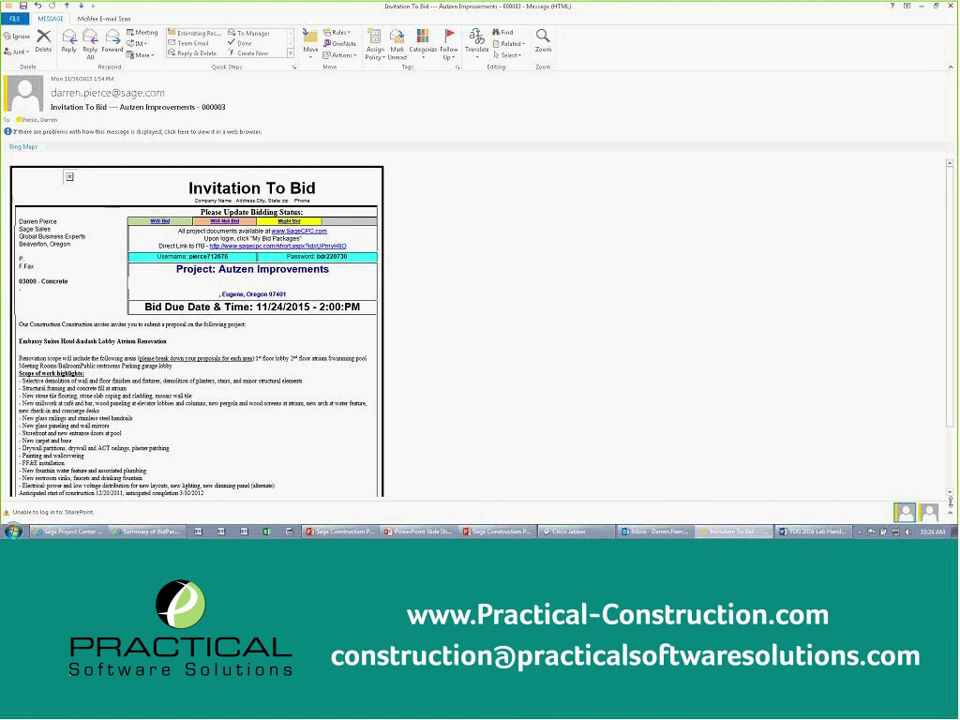
pyautogui.click(949, 497)
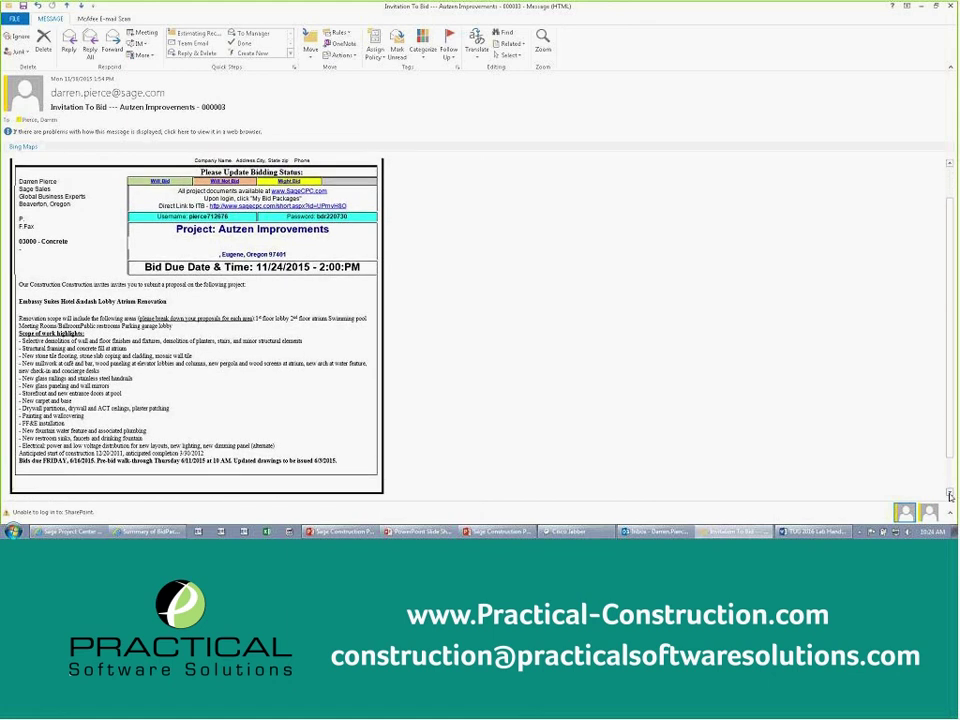
pyautogui.click(950, 497)
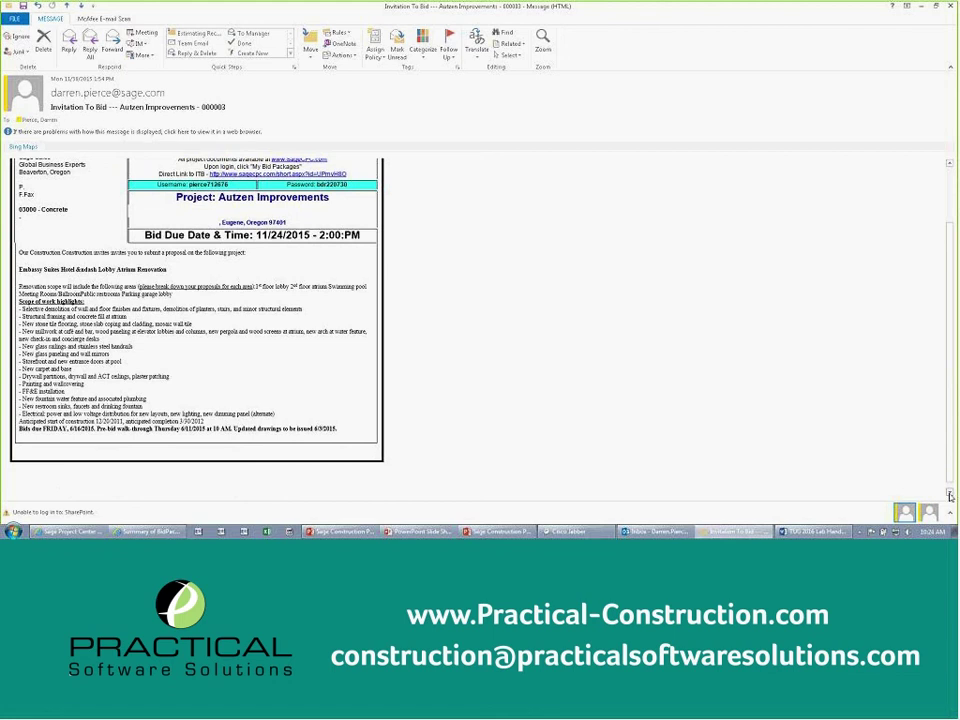
pyautogui.click(950, 497)
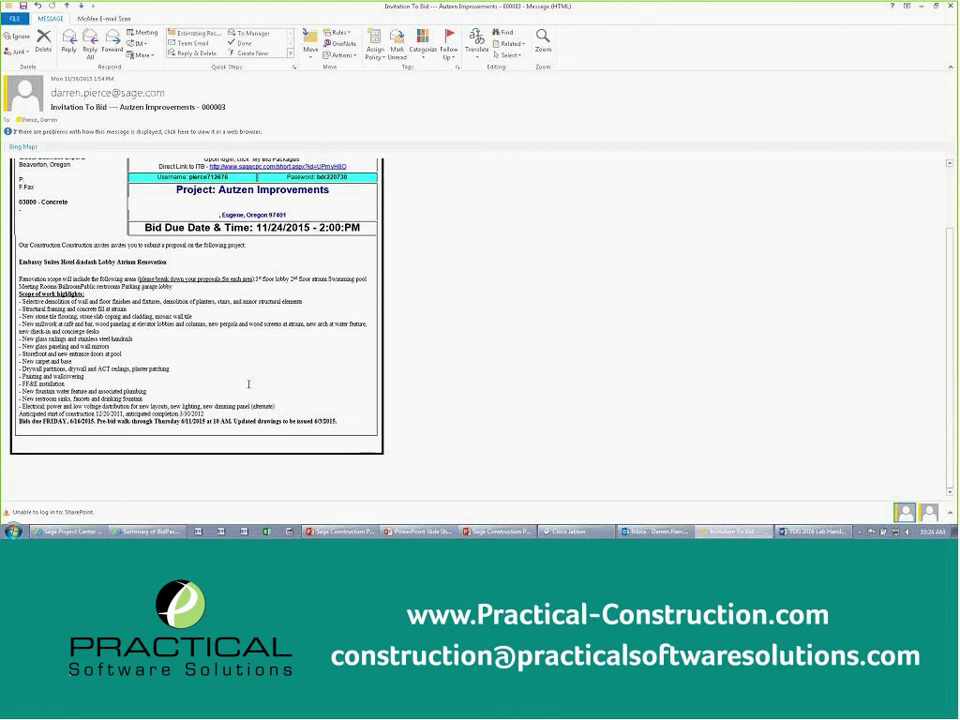